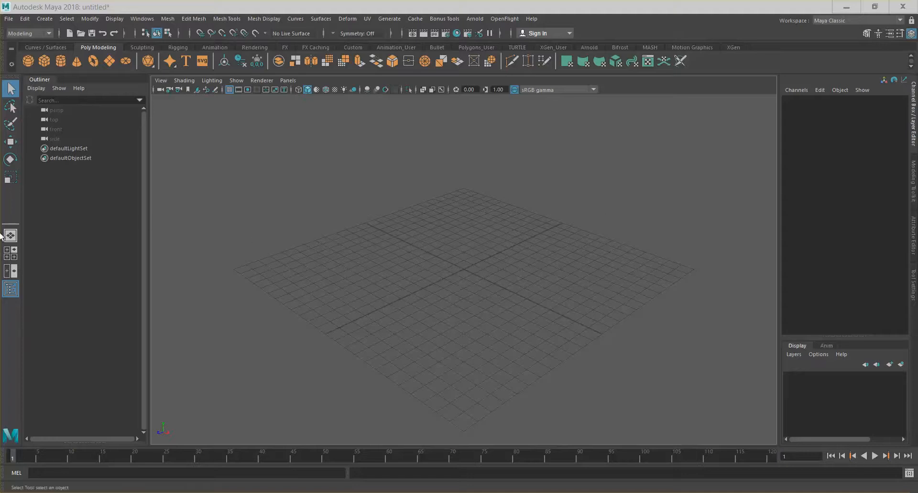
# - Switch to the Animation workspace and show the Outliner beside the perspective view
pyautogui.click(10, 289)
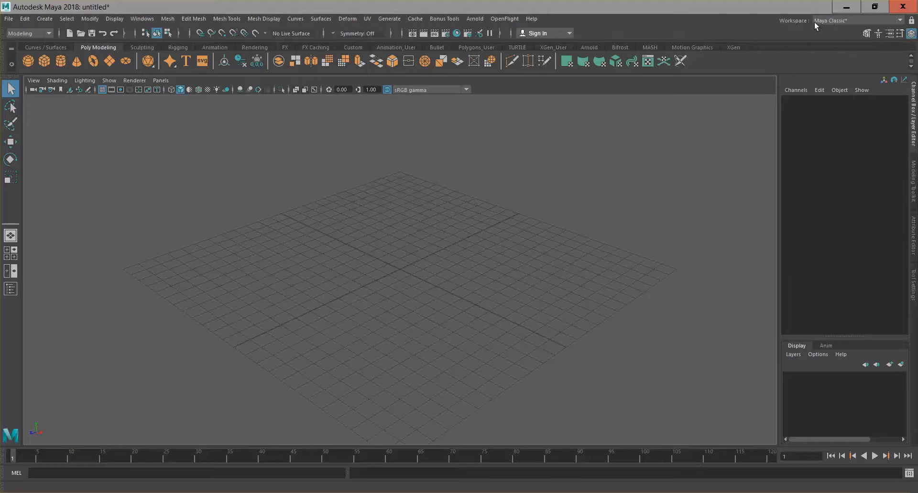
pyautogui.click(829, 20)
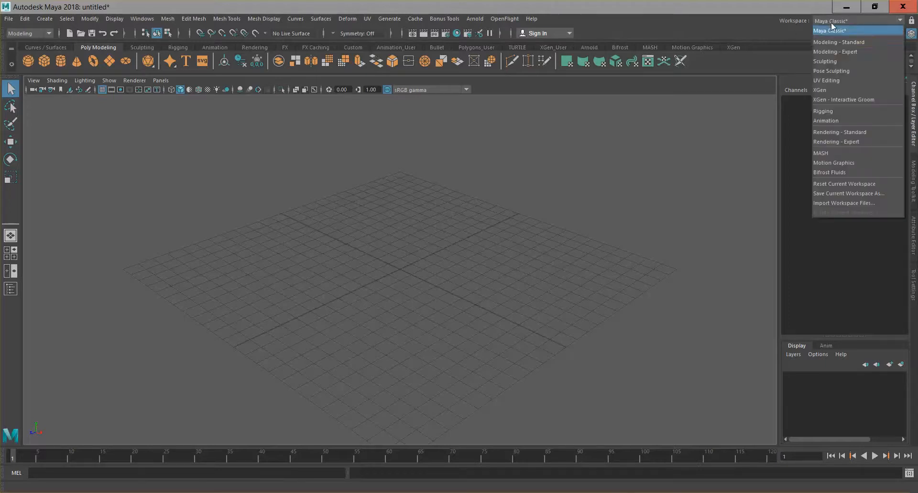
pyautogui.click(851, 121)
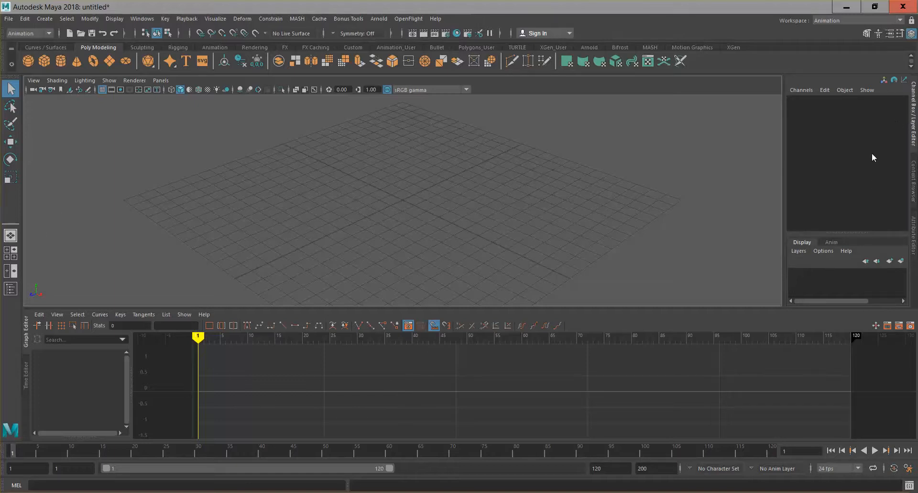
pyautogui.click(11, 288)
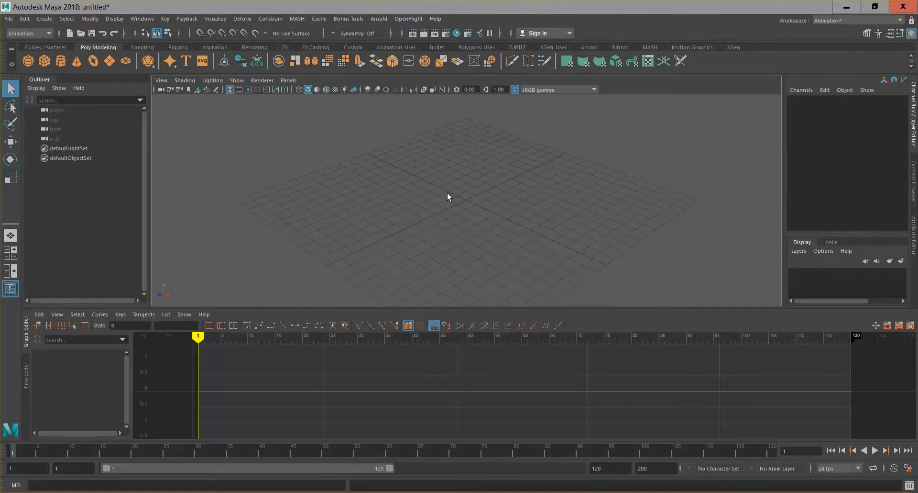
# - Create a polygon helix and switch the viewport to the orthographic side view
pyautogui.click(52, 17)
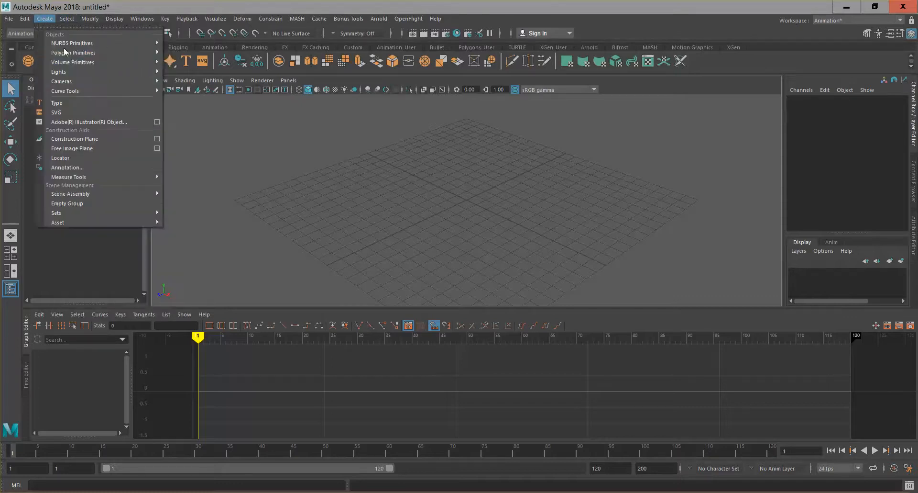
pyautogui.moveTo(132, 52)
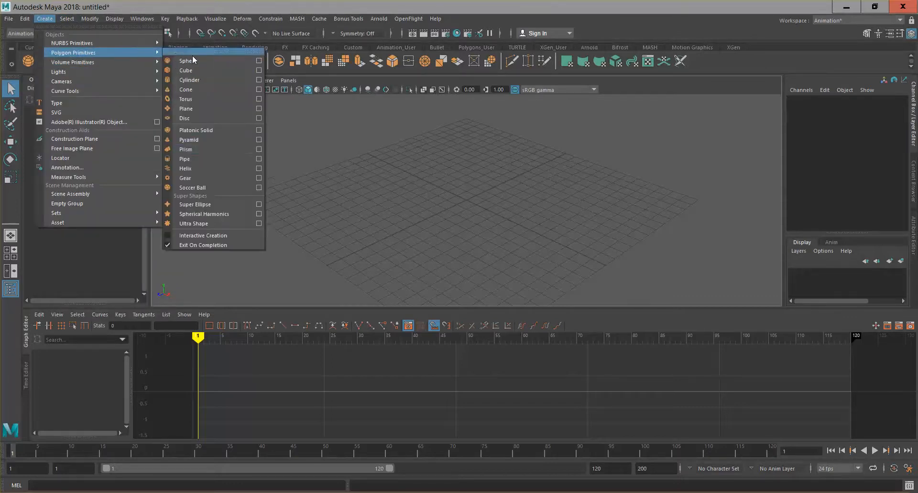
pyautogui.click(208, 169)
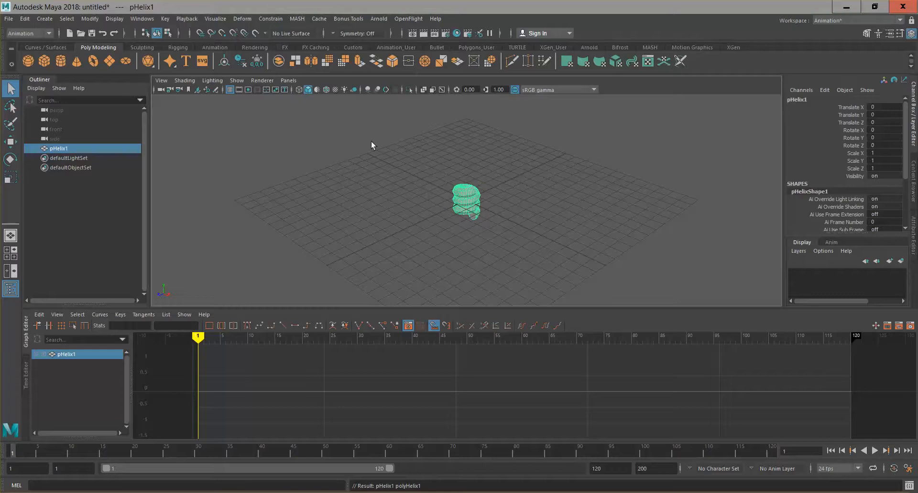
pyautogui.click(289, 81)
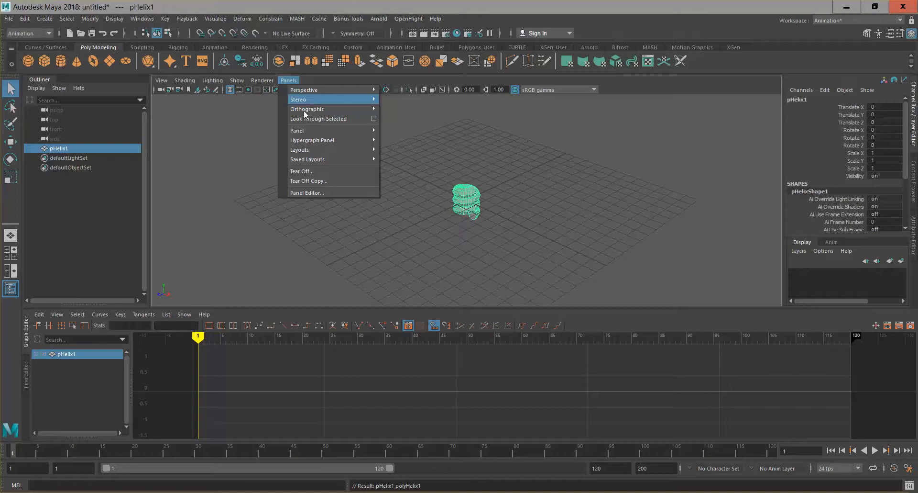
pyautogui.moveTo(321, 112)
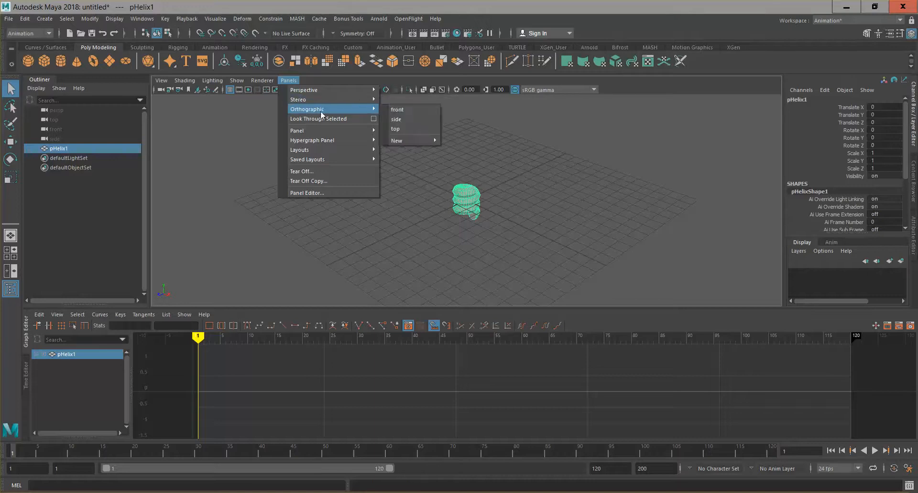
pyautogui.click(421, 111)
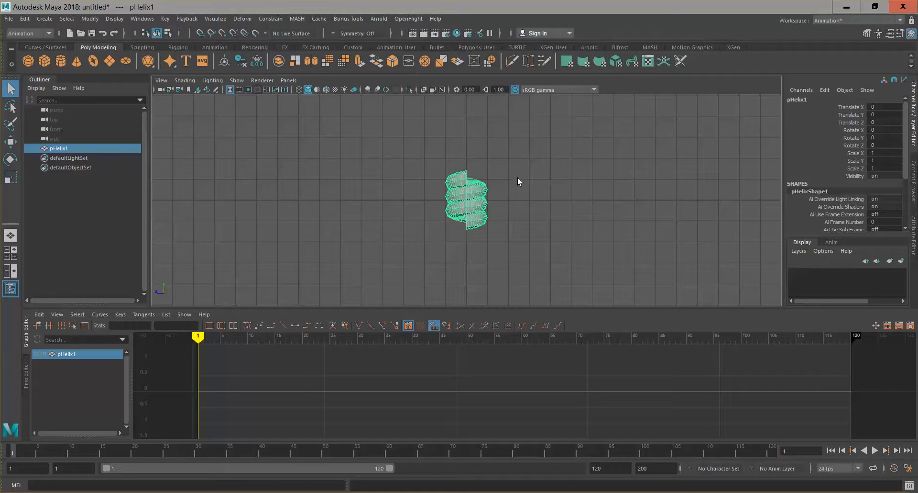
# - Rename the helix in the Outliner as Spring_1
pyautogui.doubleClick(70, 146)
pyautogui.write('Spring')
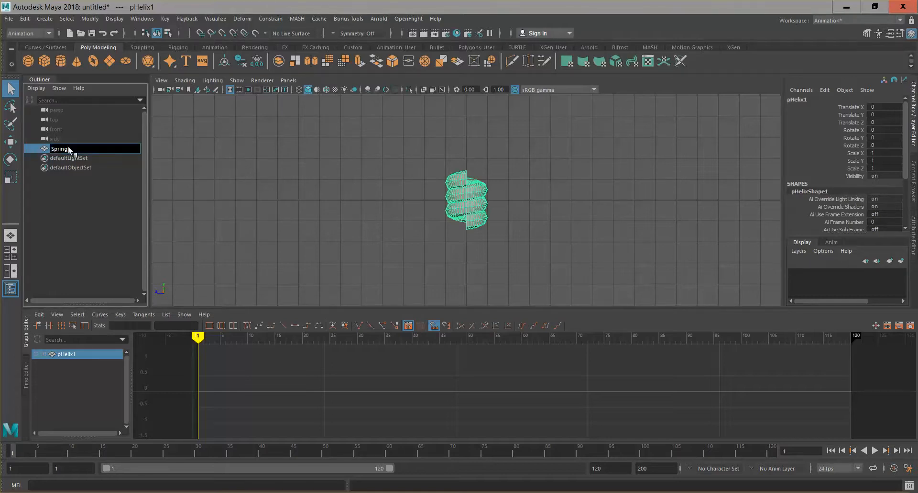
pyautogui.press('Return')
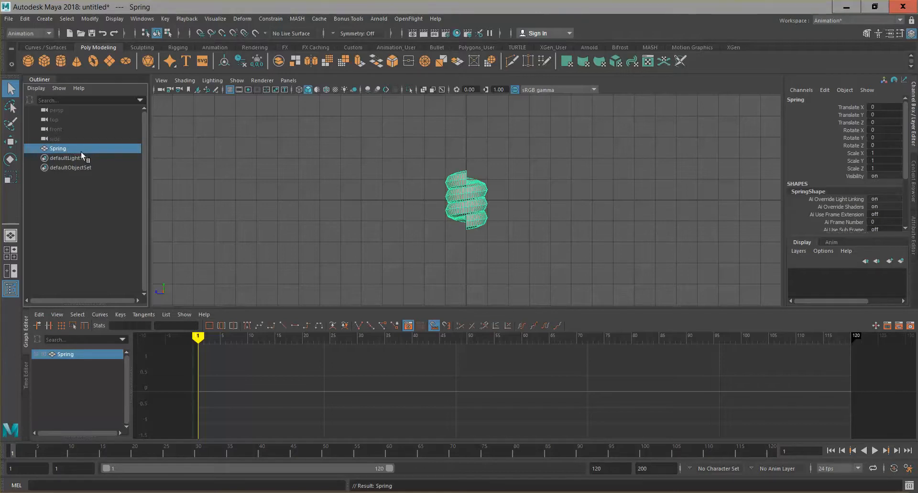
pyautogui.doubleClick(88, 149)
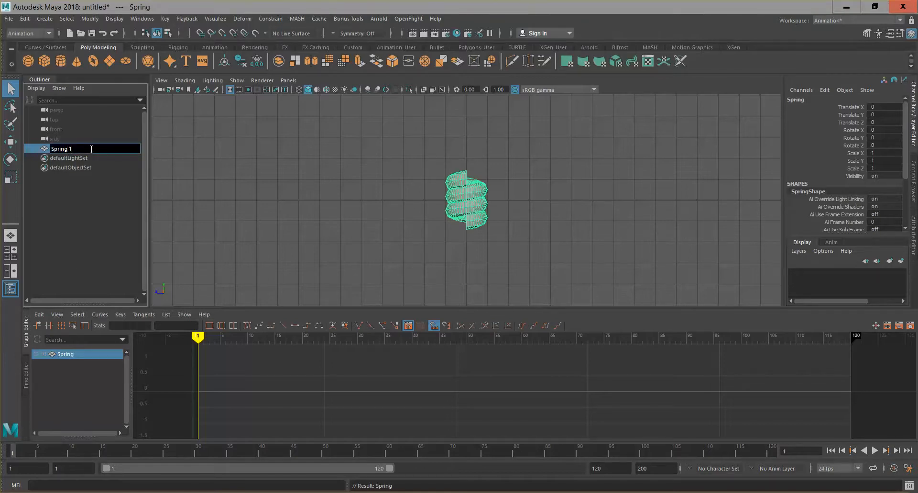
pyautogui.press('Return')
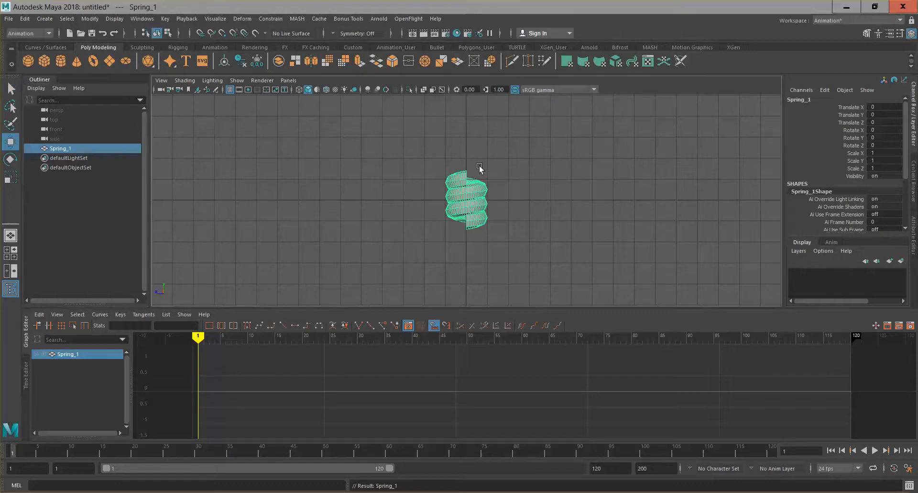
# - Move the spring upward and set its Translate Y to 1
pyautogui.press('w')
pyautogui.moveTo(467, 151)
pyautogui.mouseDown()
pyautogui.moveTo(468, 128)
pyautogui.moveTo(469, 136)
pyautogui.mouseUp()
pyautogui.doubleClick(884, 115)
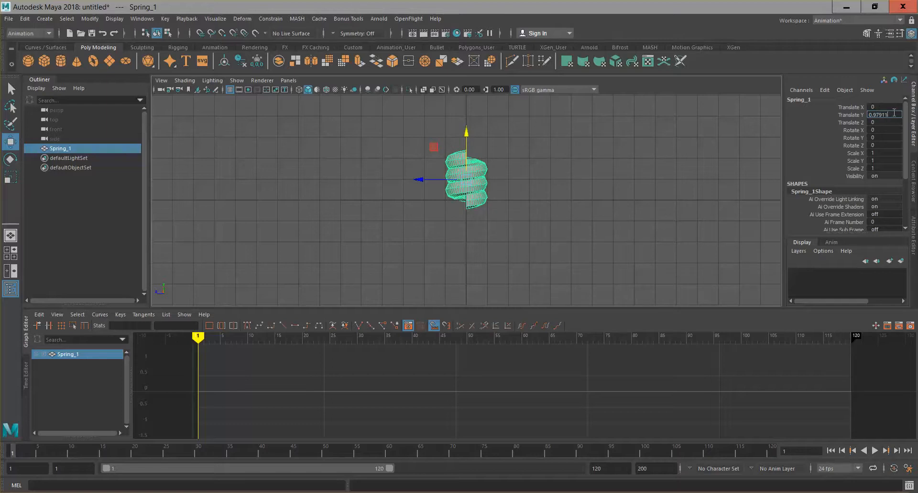
pyautogui.write('1')
pyautogui.press('Return')
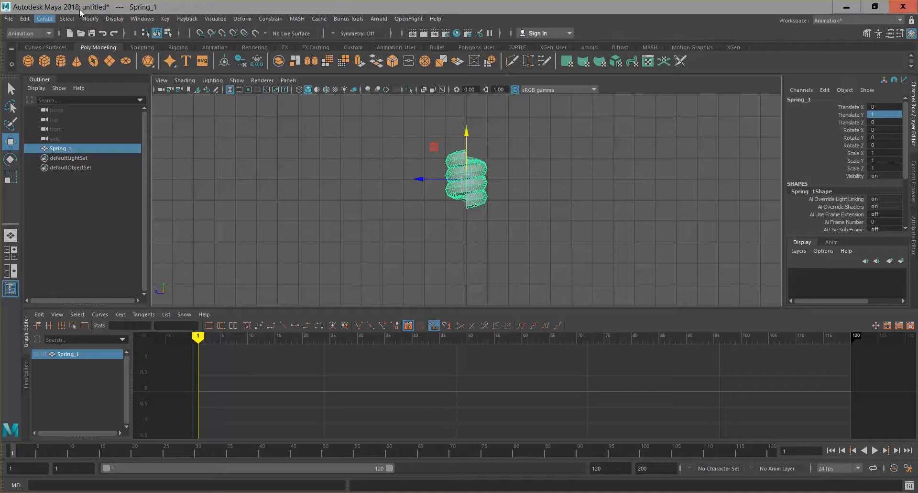
# - Freeze the spring's transformations using the Modeling menu set, return to the Animation menu set and deselect the spring
pyautogui.click(29, 33)
pyautogui.click(24, 41)
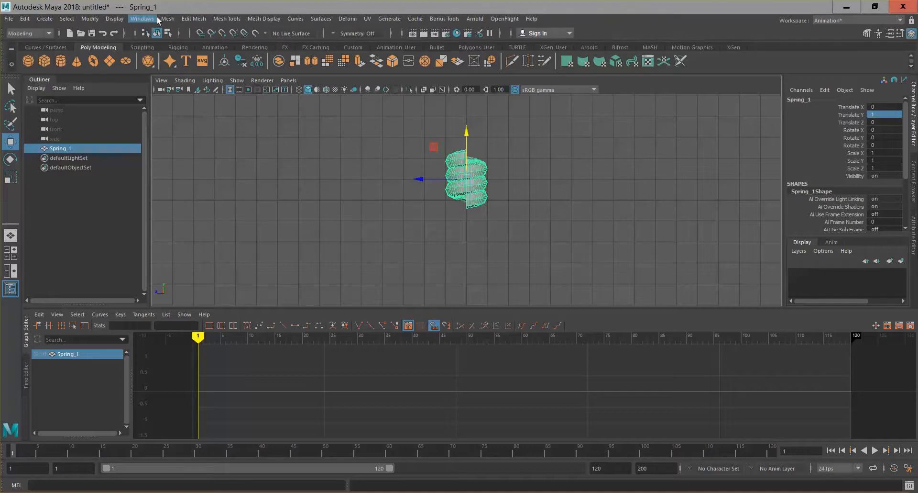
pyautogui.click(88, 19)
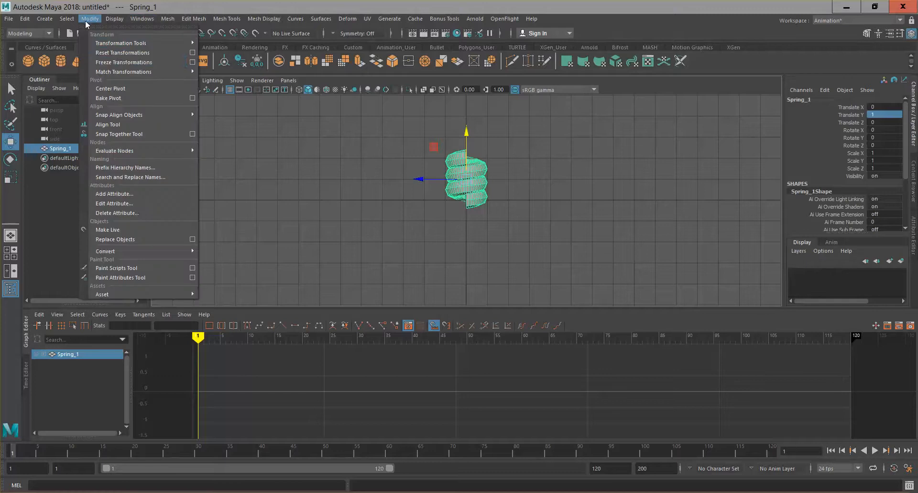
pyautogui.click(123, 64)
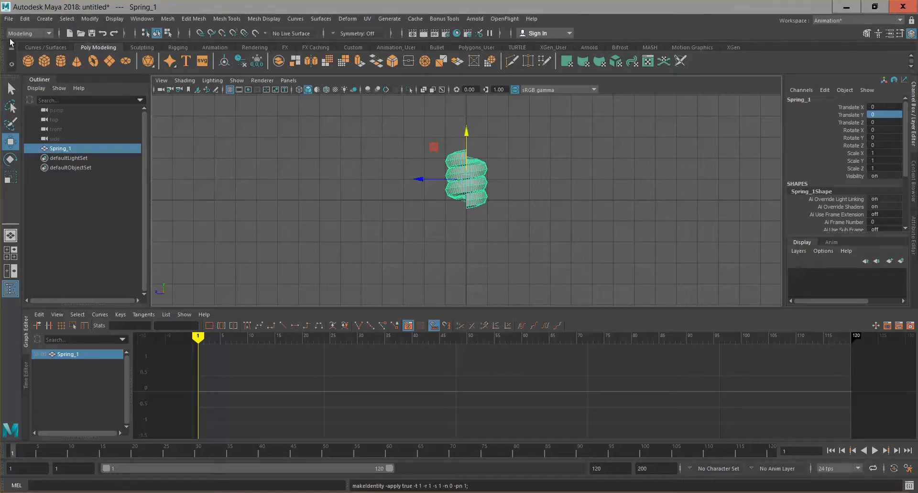
pyautogui.click(27, 34)
pyautogui.click(20, 63)
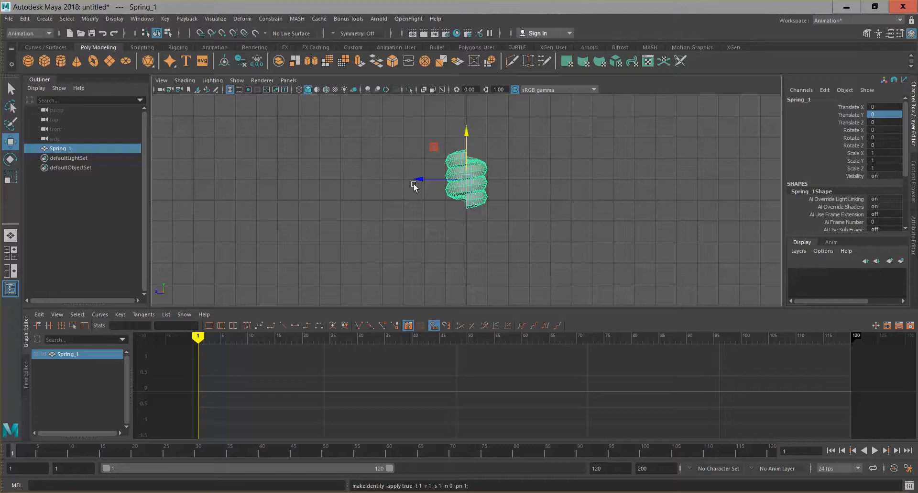
pyautogui.click(510, 208)
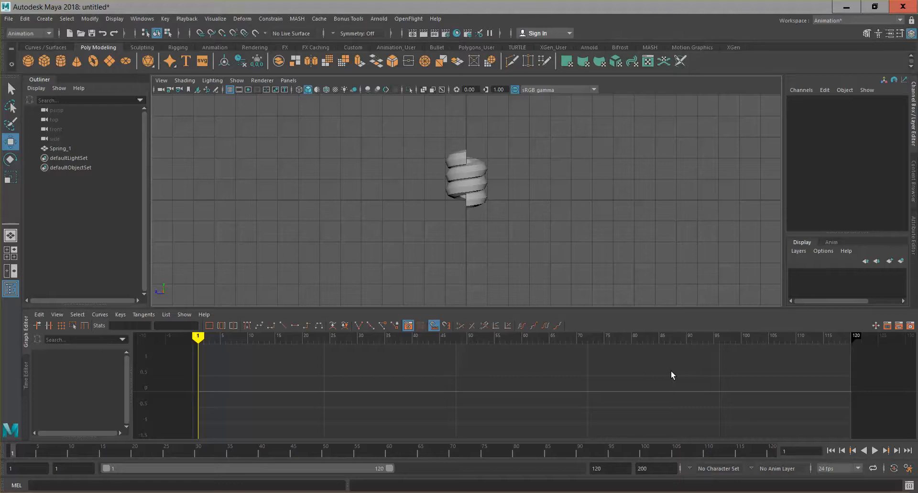
# - Play back and scrub the empty timeline, and examine the playback and animation range fields
pyautogui.hotkey('alt', 'v')
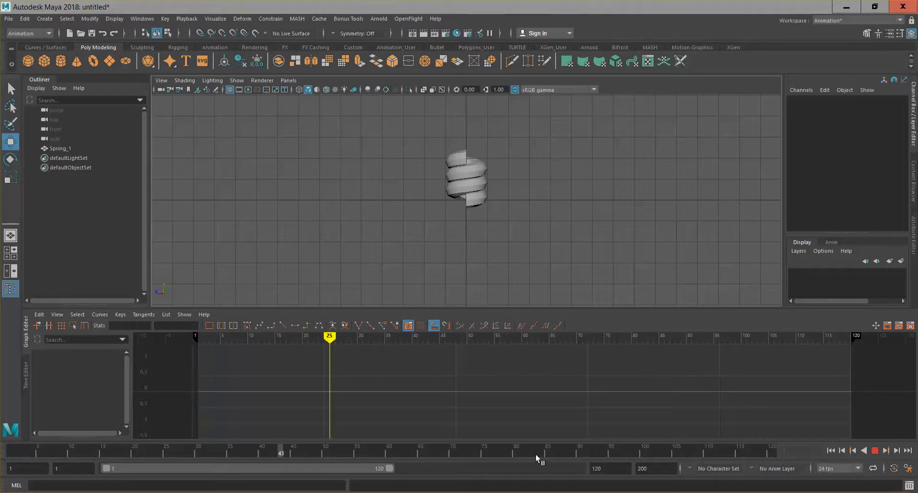
pyautogui.moveTo(252, 451)
pyautogui.mouseDown()
pyautogui.moveTo(718, 450)
pyautogui.moveTo(12, 455)
pyautogui.mouseUp()
pyautogui.hotkey('alt', 'v')
pyautogui.moveTo(162, 468); pyautogui.dragTo(90, 458)
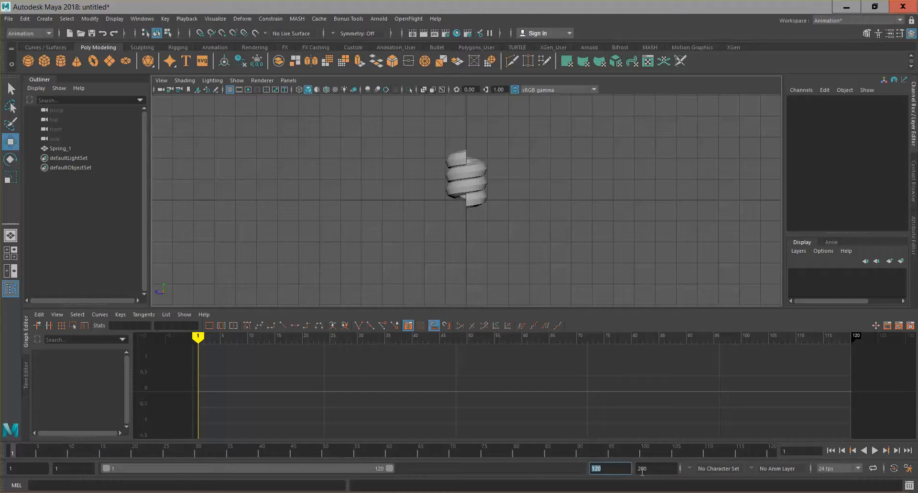
pyautogui.click(70, 468)
pyautogui.click(25, 467)
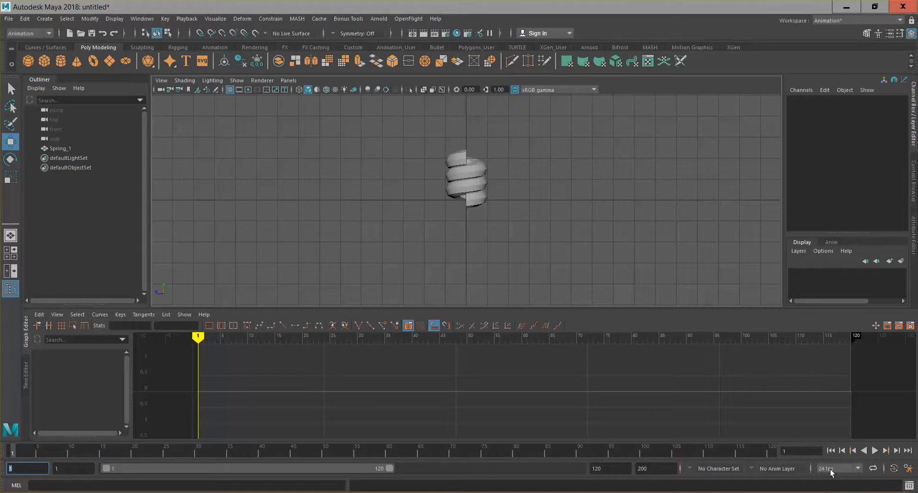
# - Set the frame rate to 30 fps in the Time Slider preferences
pyautogui.click(857, 470)
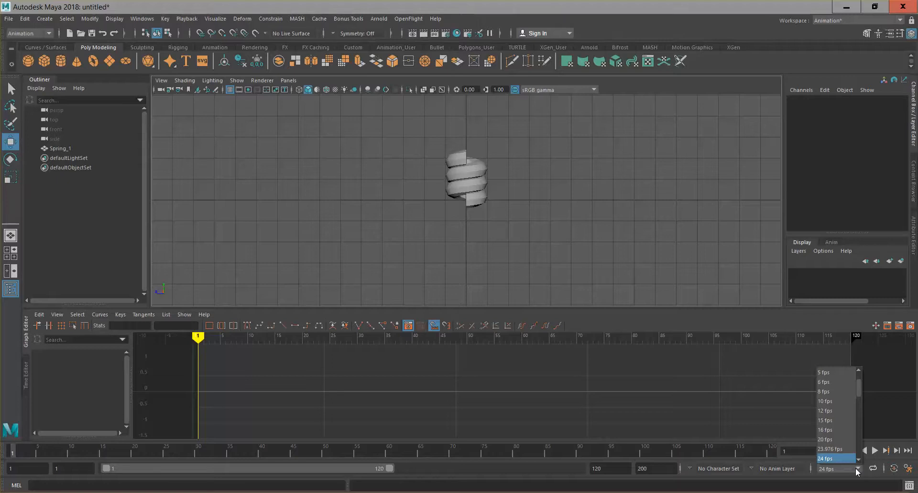
pyautogui.click(856, 466)
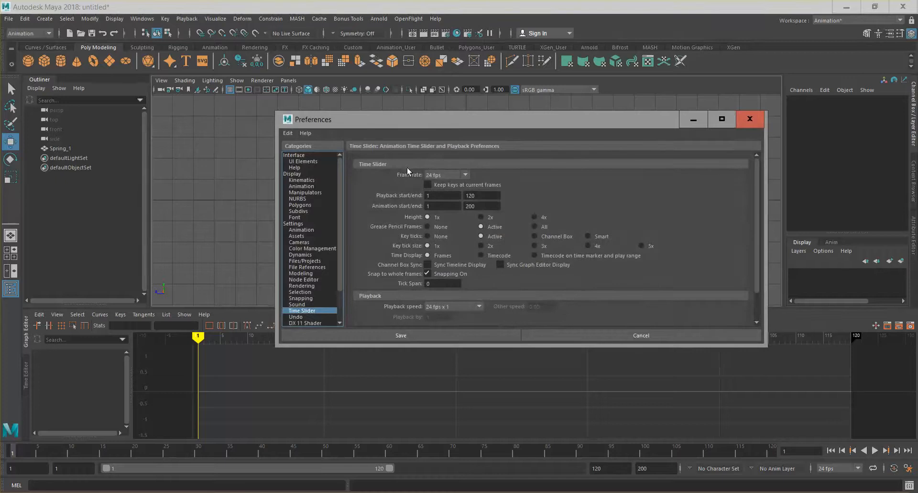
pyautogui.click(447, 175)
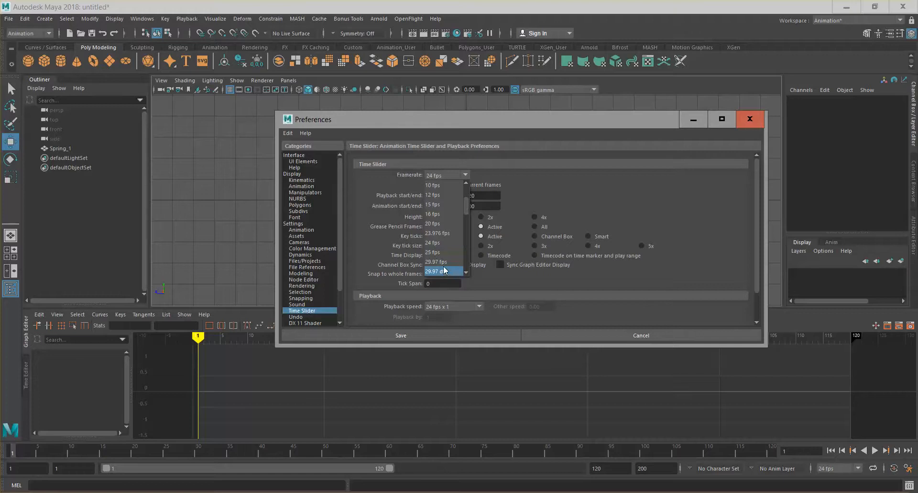
pyautogui.click(455, 224)
# - Set the playback speed to Play every frame in the Time Slider preferences
pyautogui.scroll(-2, 734, 211)
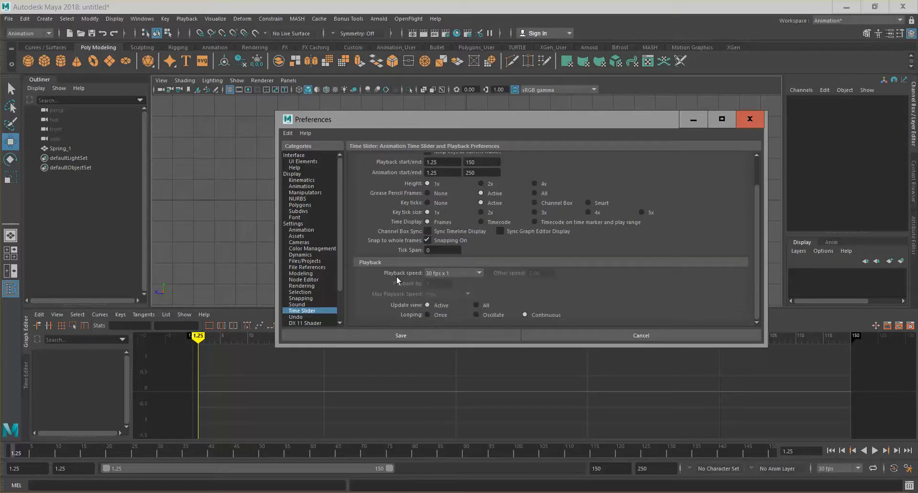
pyautogui.click(436, 274)
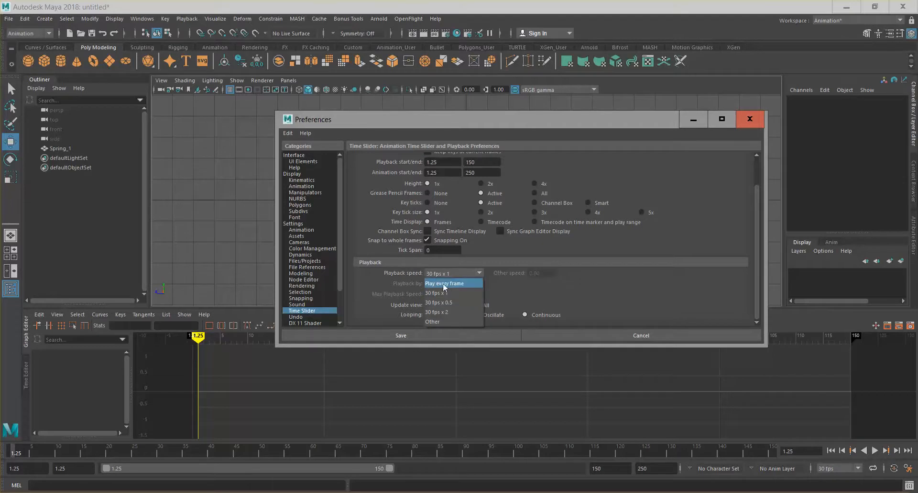
pyautogui.click(425, 284)
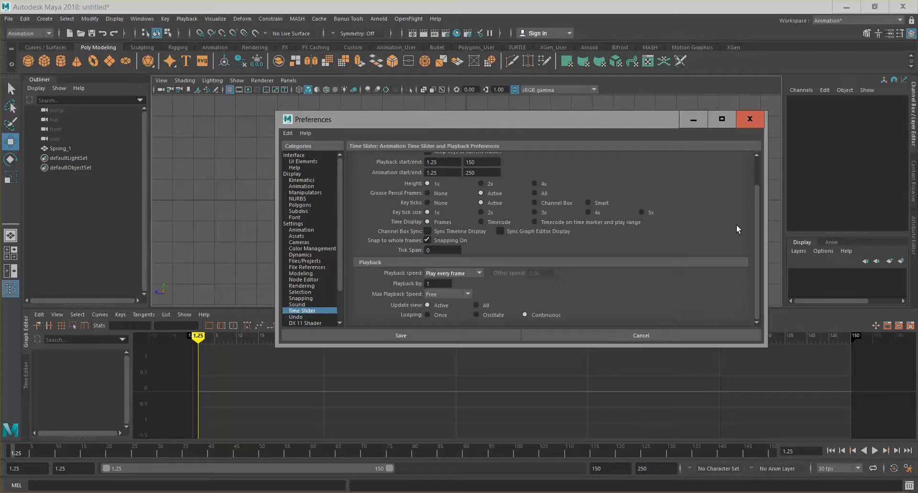
# - Set the playback speed to 30 fps x 1 and save the preferences
pyautogui.scroll(2, 737, 227)
pyautogui.click(462, 306)
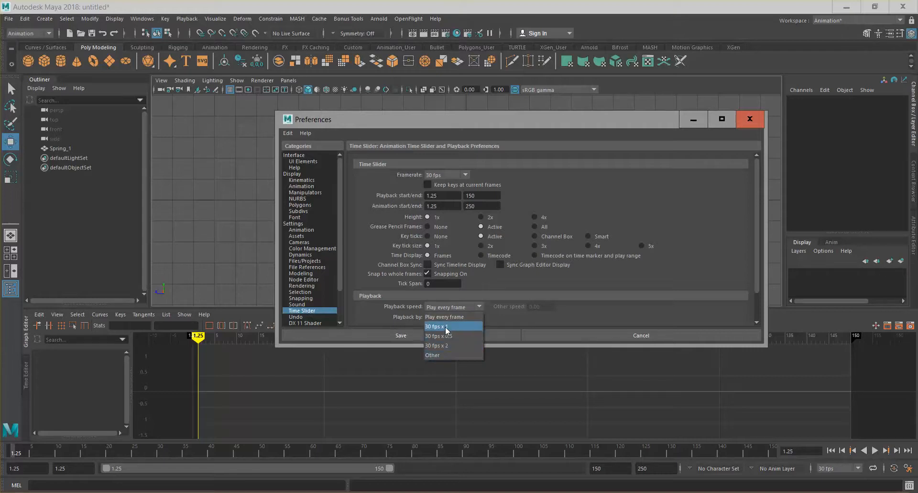
pyautogui.click(445, 326)
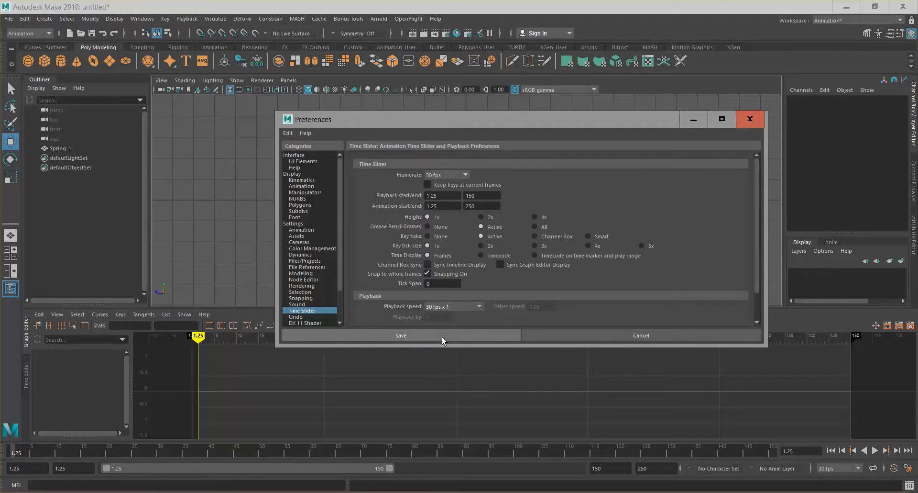
pyautogui.click(443, 336)
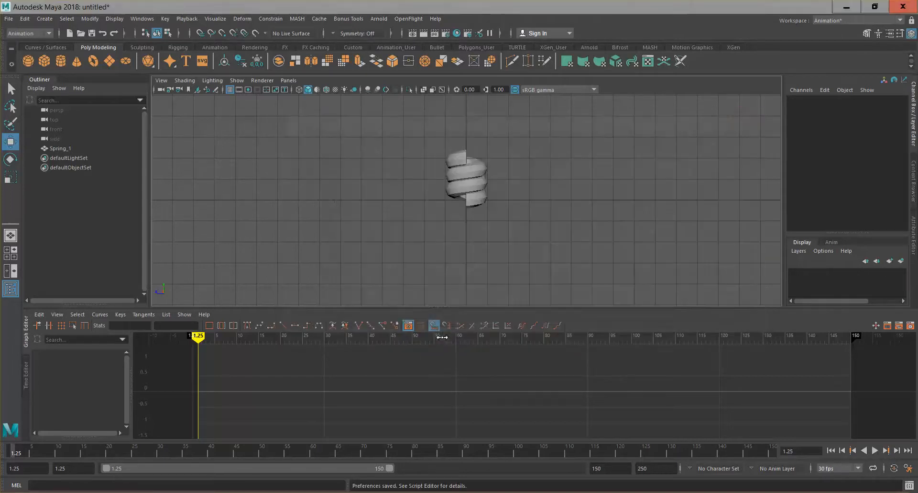
# - Set both the animation start and playback start to frame 1 and make frame 1 current
pyautogui.doubleClick(50, 468)
pyautogui.doubleClick(15, 468)
pyautogui.write('1')
pyautogui.press('Tab')
pyautogui.write('1')
pyautogui.press('Return')
pyautogui.click(13, 457)
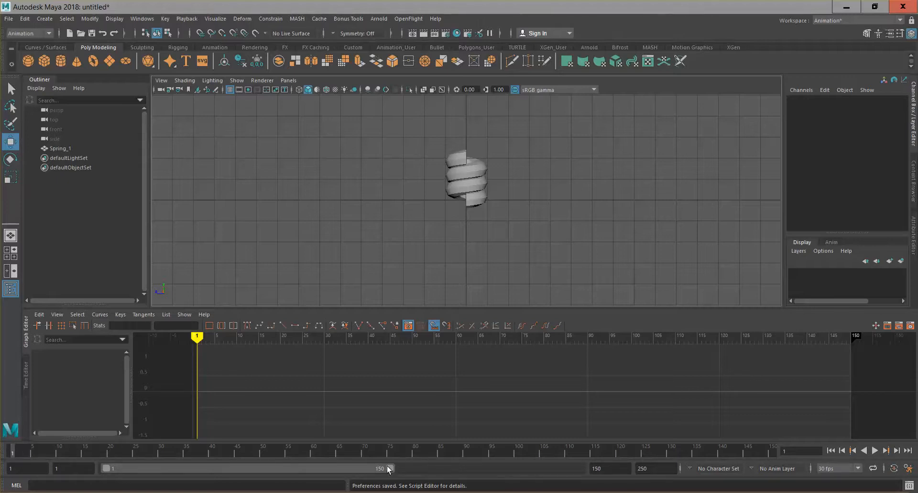
# - Set both the playback end and the animation end to frame 30, and frame the full range in the Graph Editor
pyautogui.click(598, 469)
pyautogui.write('30')
pyautogui.press('Tab')
pyautogui.write('30')
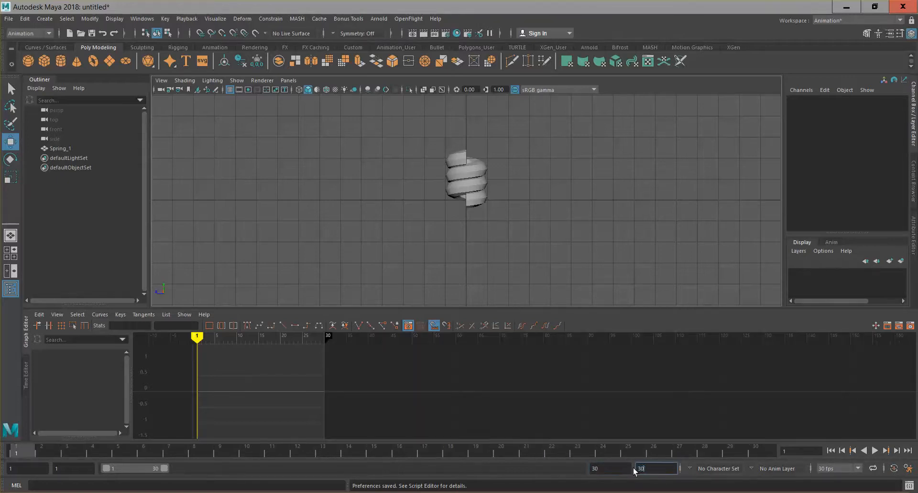
pyautogui.press('Return')
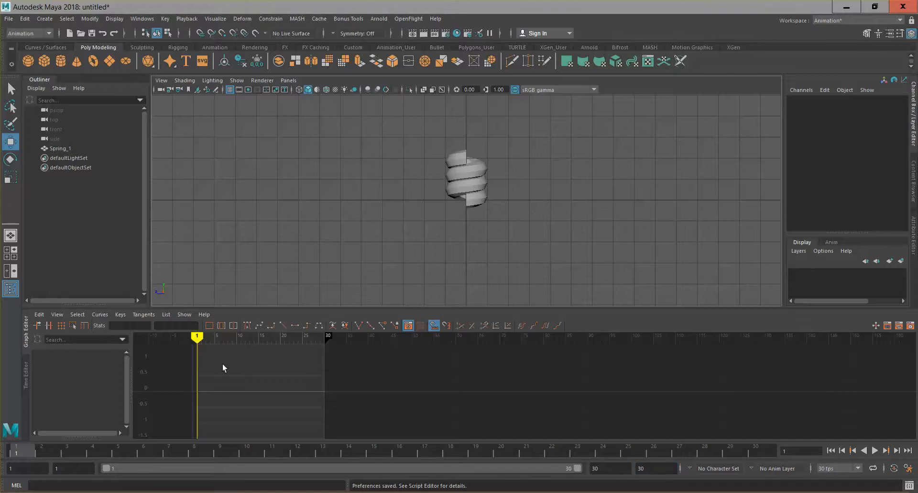
pyautogui.click(211, 326)
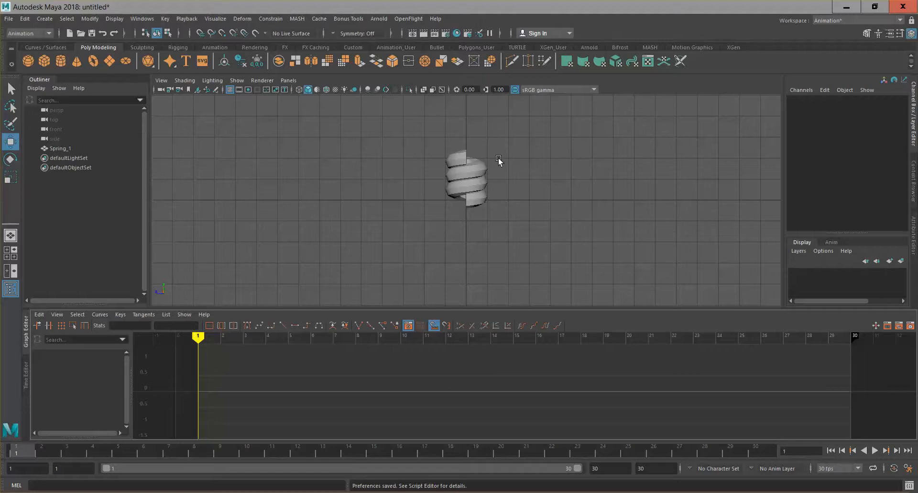
# - Select the spring and set a key on all its channels at frame 1
pyautogui.click(476, 196)
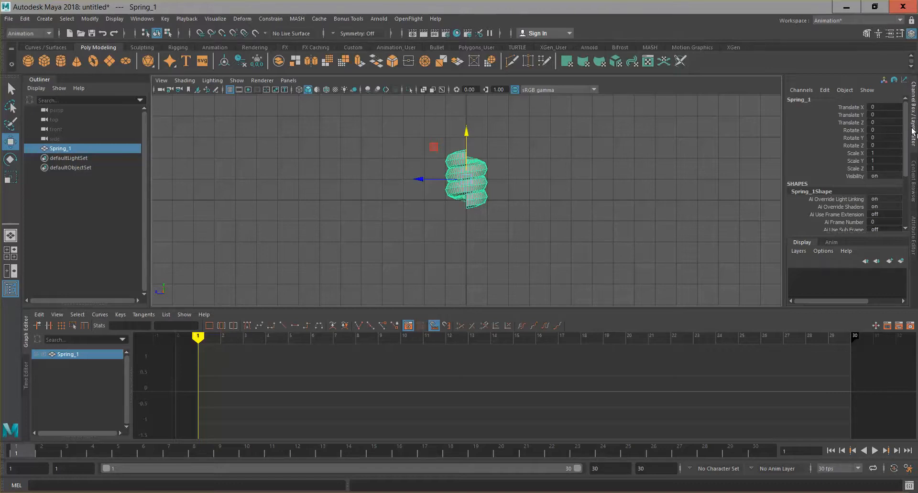
pyautogui.click(913, 38)
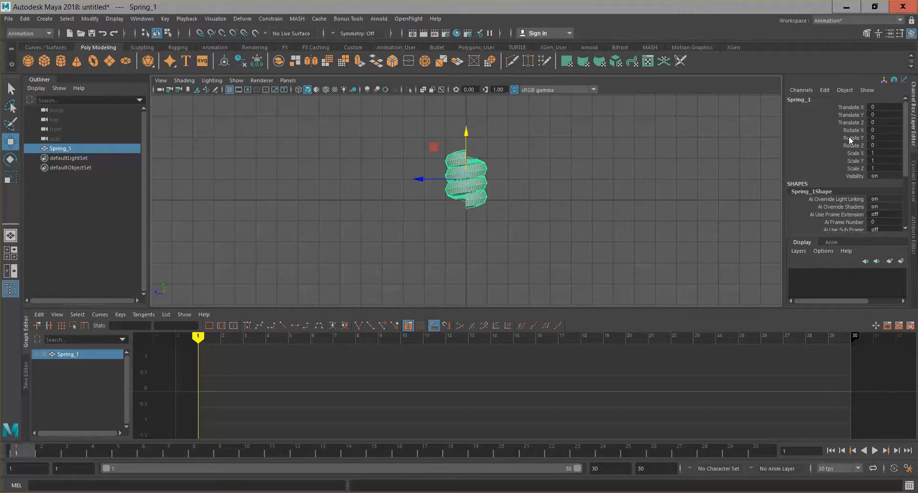
pyautogui.press('s')
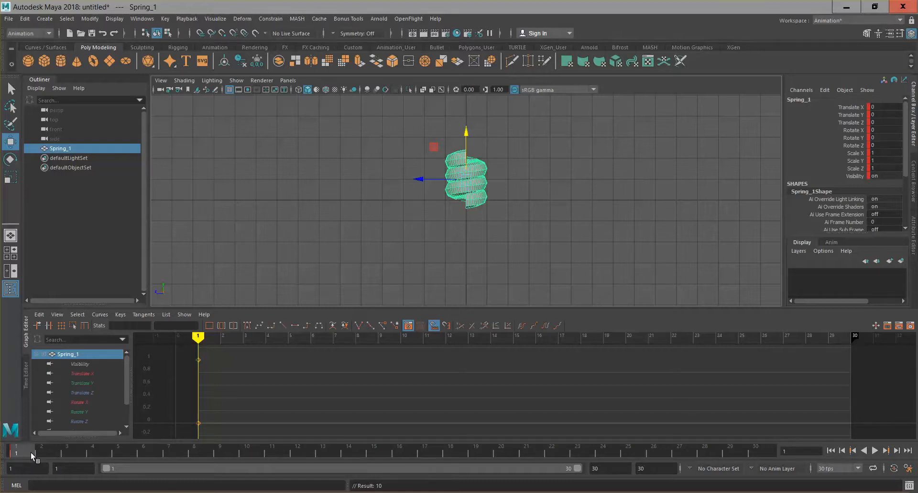
# - Set a key on all of the spring's channels at frame 30
pyautogui.click(42, 456)
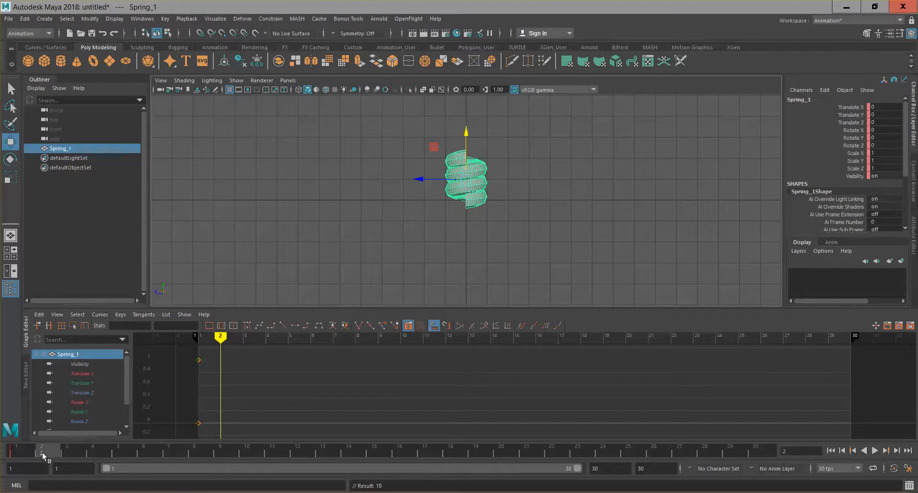
pyautogui.click(23, 452)
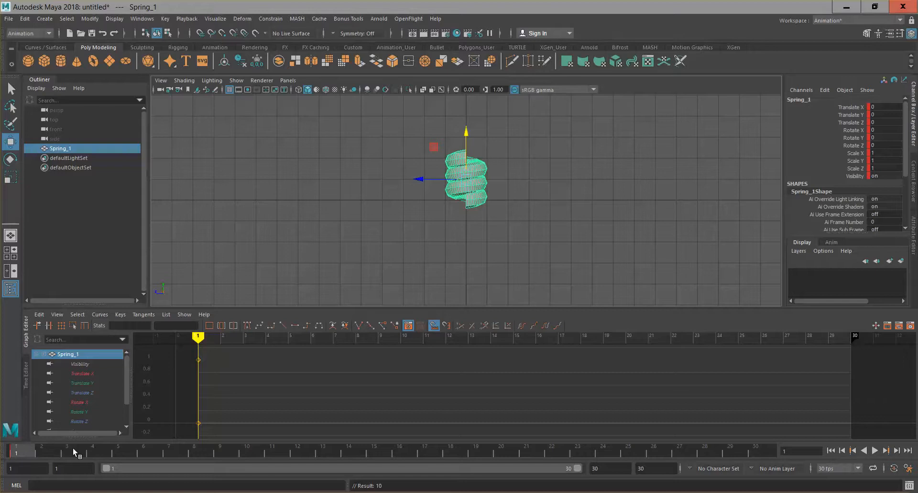
pyautogui.click(770, 451)
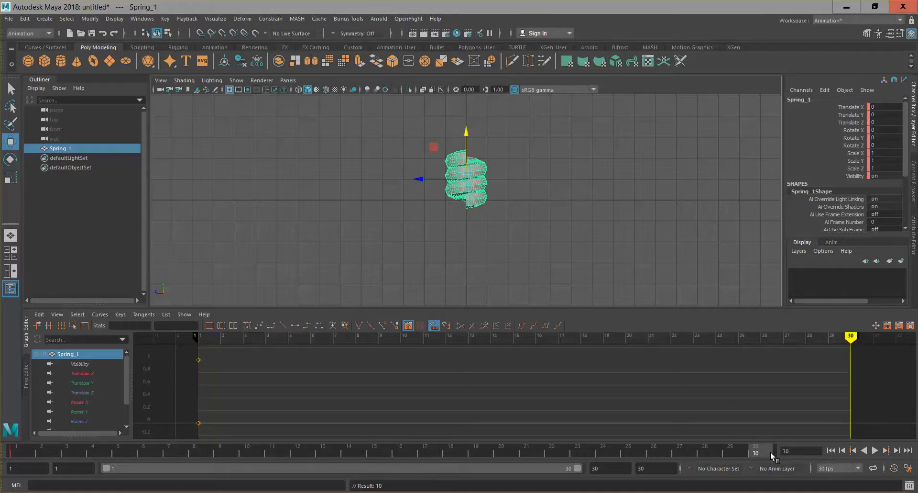
pyautogui.press('s')
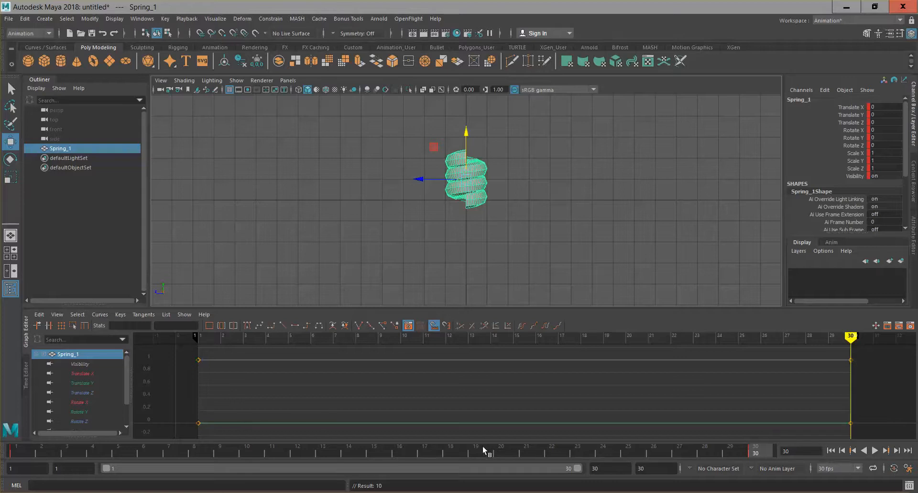
# - At frame 15, raise the spring to a Translate Y of 10 and key all its channels
pyautogui.moveTo(499, 449); pyautogui.dragTo(374, 452)
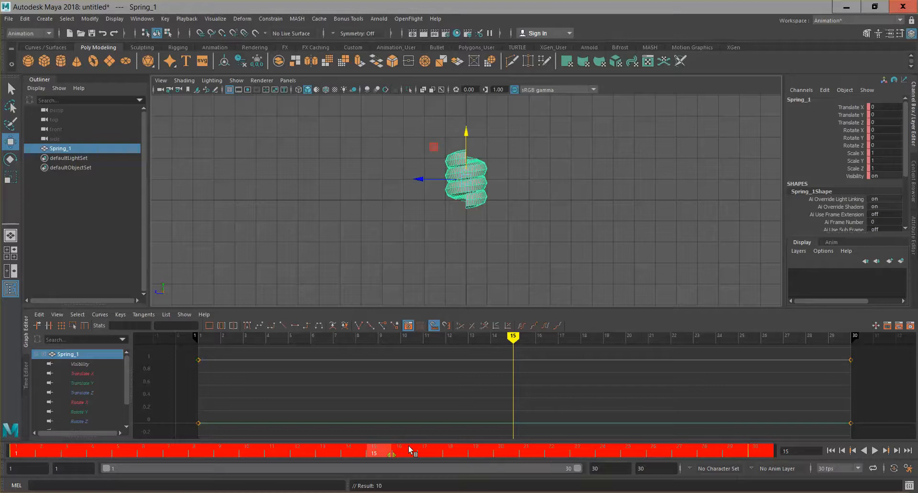
pyautogui.click(391, 453)
pyautogui.click(375, 451)
pyautogui.click(510, 202)
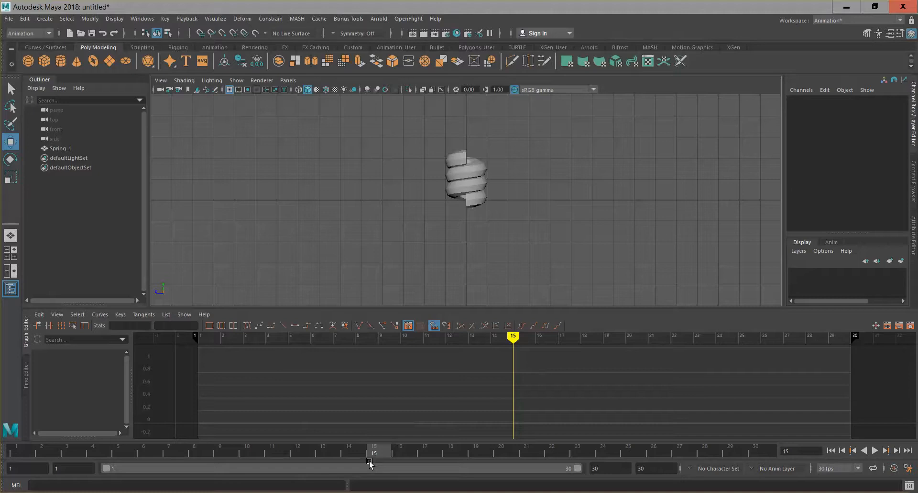
pyautogui.click(483, 204)
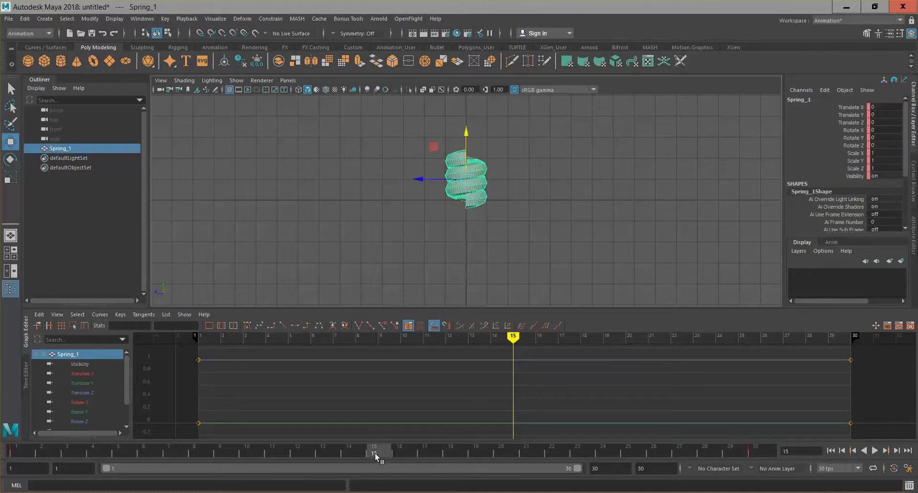
pyautogui.keyDown('alt'); pyautogui.moveTo(529, 147); pyautogui.dragTo(536, 239, button='middle'); pyautogui.keyUp('alt')
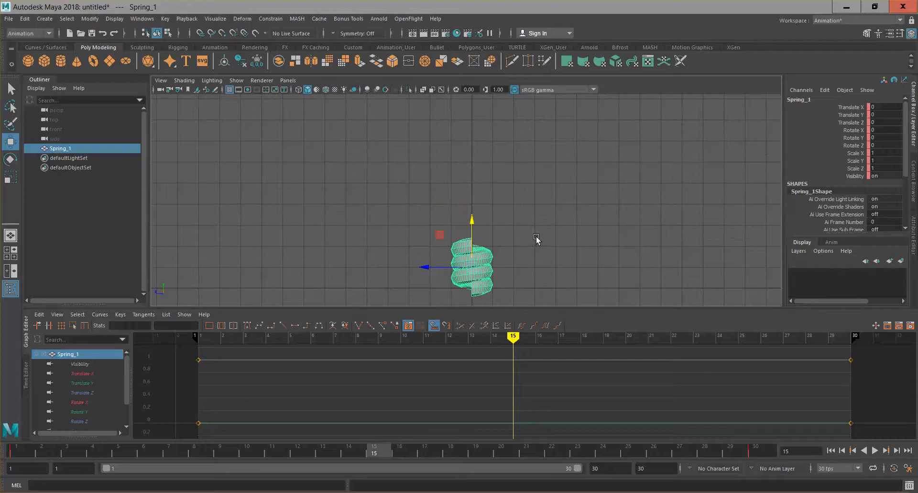
pyautogui.scroll(3, 513, 176)
pyautogui.scroll(-4, 514, 175)
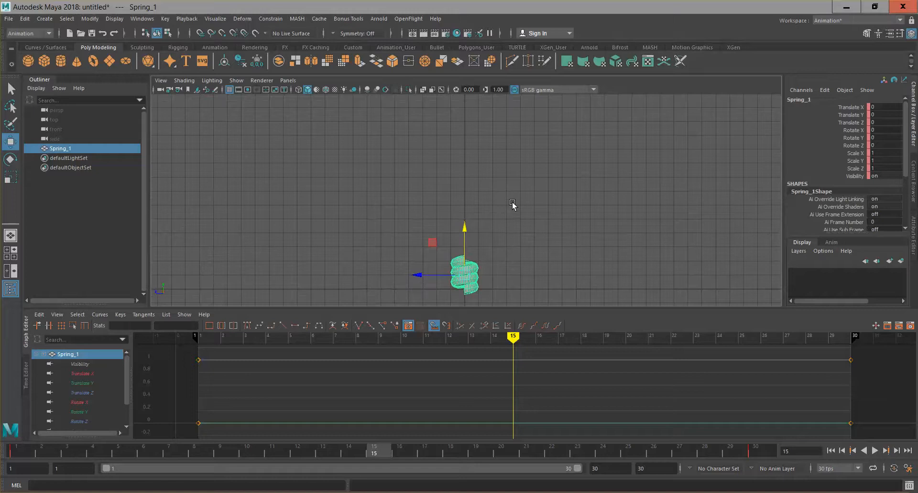
pyautogui.moveTo(465, 228); pyautogui.dragTo(470, 71)
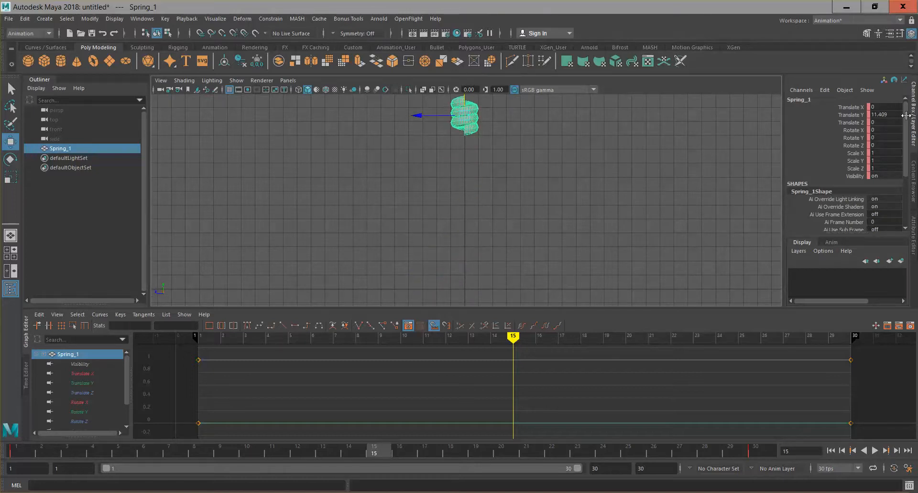
pyautogui.click(889, 114)
pyautogui.write('10')
pyautogui.press('Return')
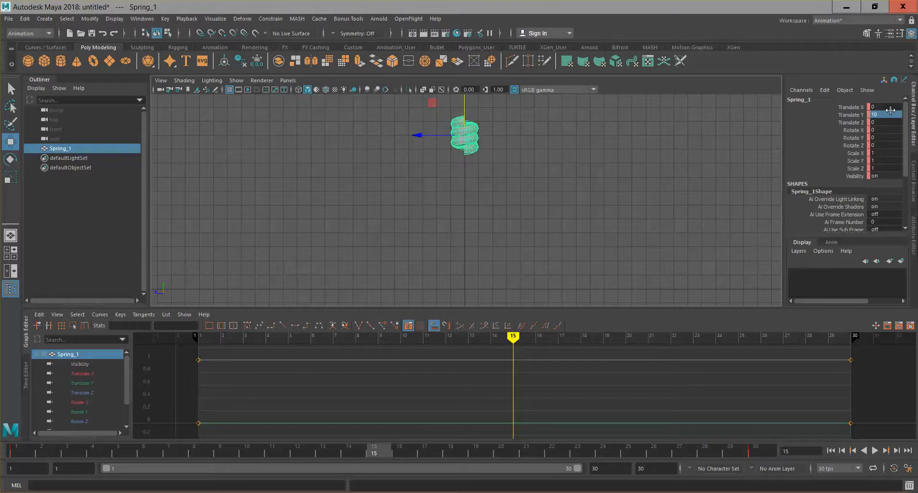
pyautogui.press('s')
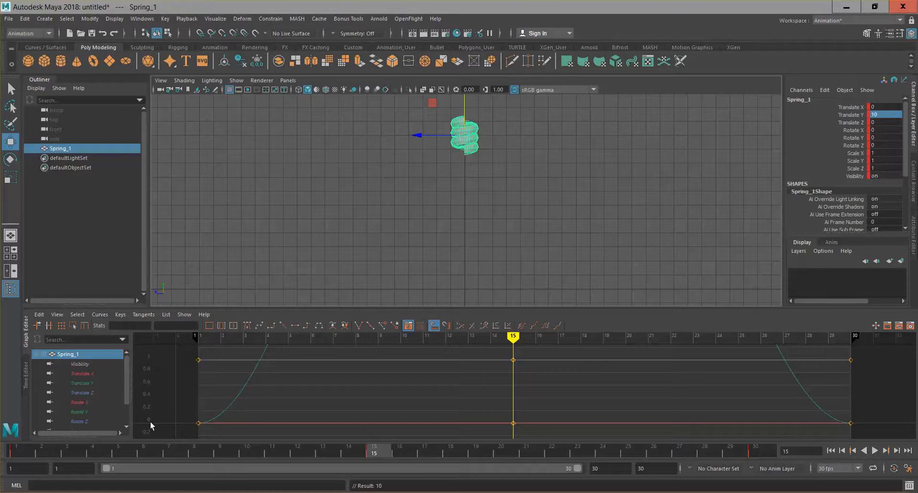
# - Frame all the spring's curves in the Graph Editor and isolate its Translate Y curve
pyautogui.click(210, 326)
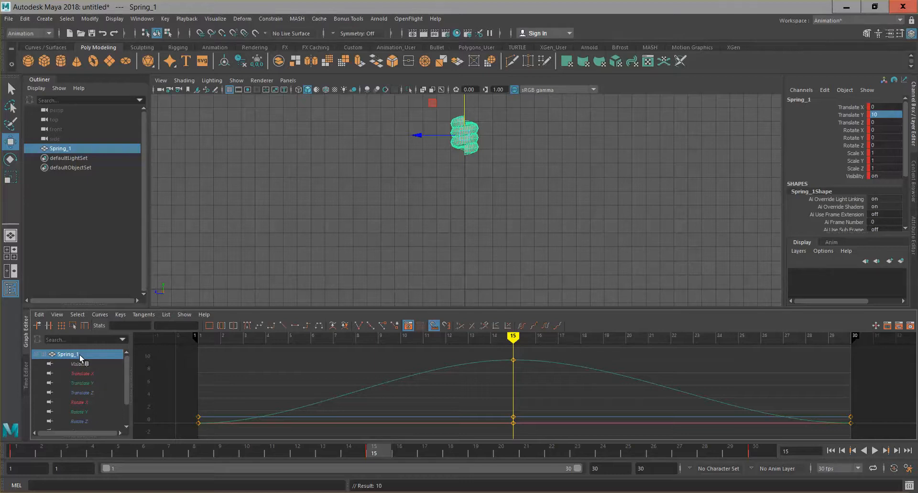
pyautogui.click(88, 381)
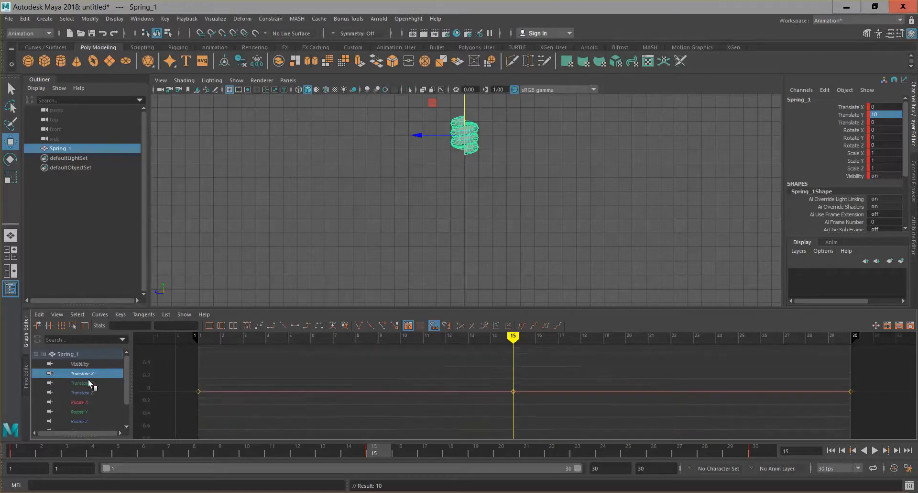
pyautogui.click(93, 393)
pyautogui.click(93, 402)
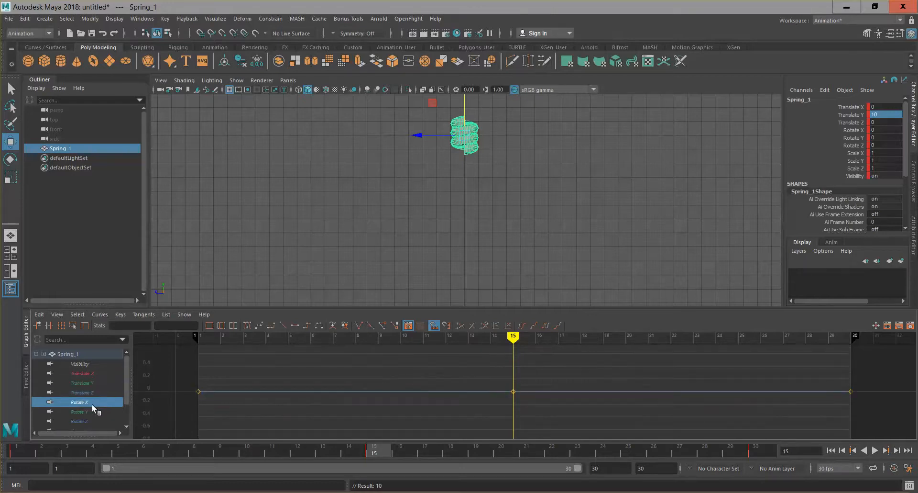
pyautogui.click(88, 425)
pyautogui.click(98, 383)
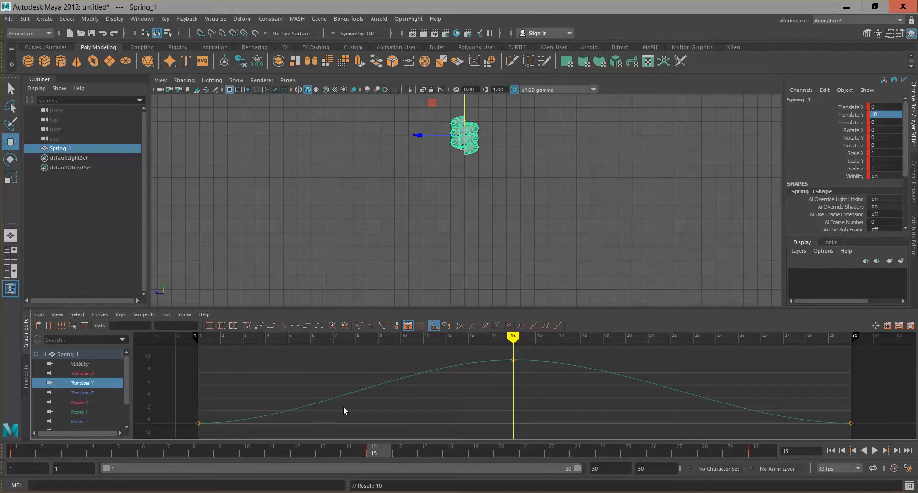
# - Play back and scrub the animation between frames 1 and 30 to examine the spring's rise and fall
pyautogui.click(875, 451)
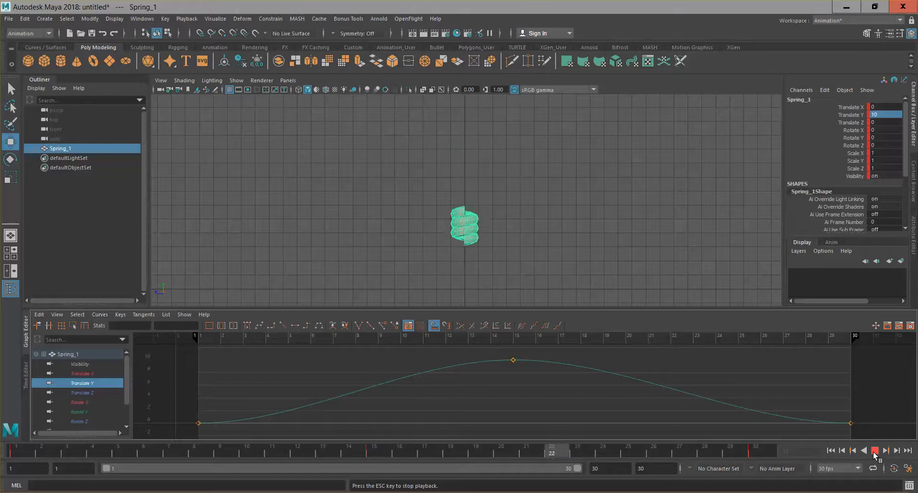
pyautogui.click(875, 451)
pyautogui.moveTo(127, 448)
pyautogui.mouseDown()
pyautogui.moveTo(377, 440)
pyautogui.moveTo(369, 450)
pyautogui.mouseUp()
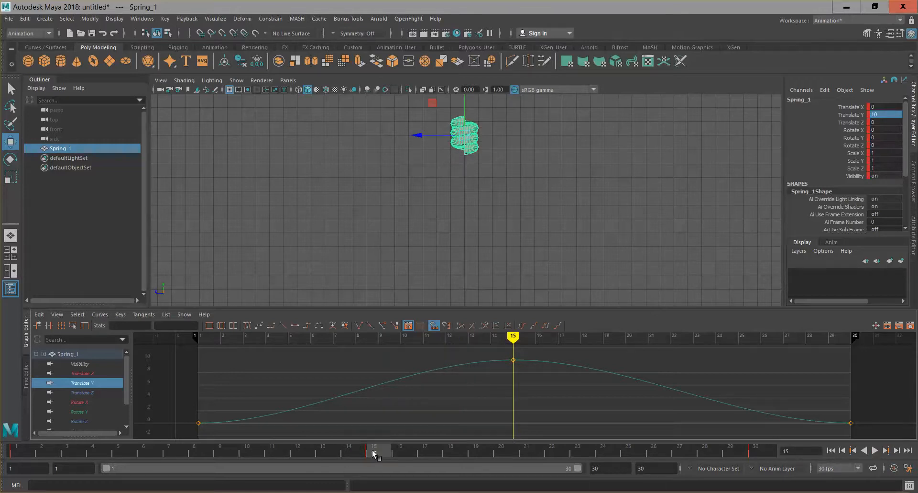
pyautogui.hotkey('alt', 'v')
pyautogui.moveTo(423, 441); pyautogui.dragTo(383, 448)
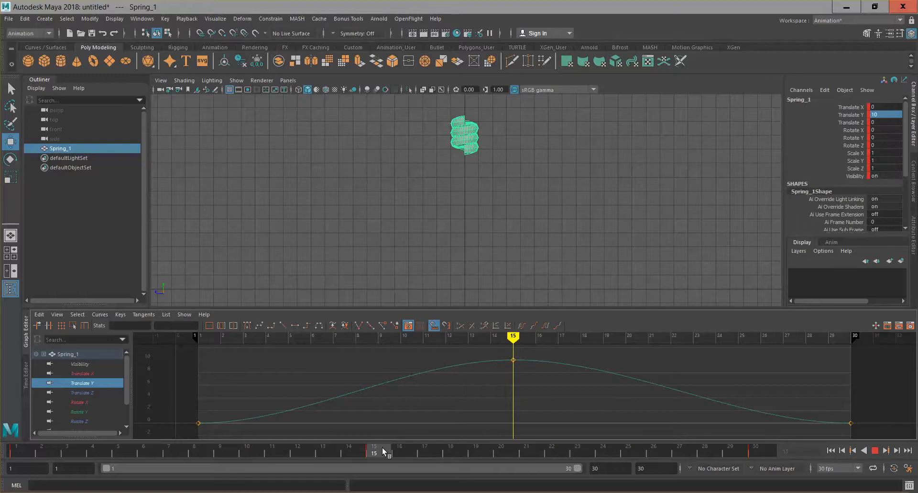
pyautogui.moveTo(383, 448); pyautogui.dragTo(551, 447)
pyautogui.moveTo(779, 457); pyautogui.dragTo(866, 465)
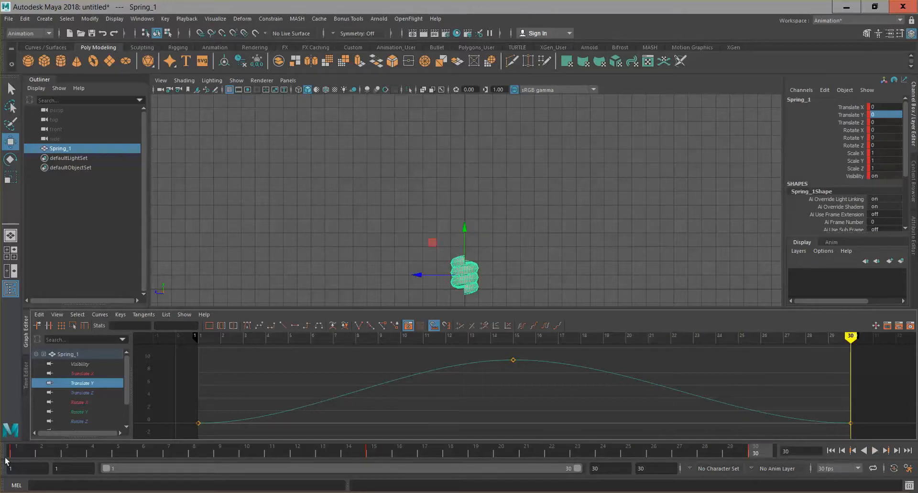
pyautogui.moveTo(16, 447); pyautogui.dragTo(105, 457)
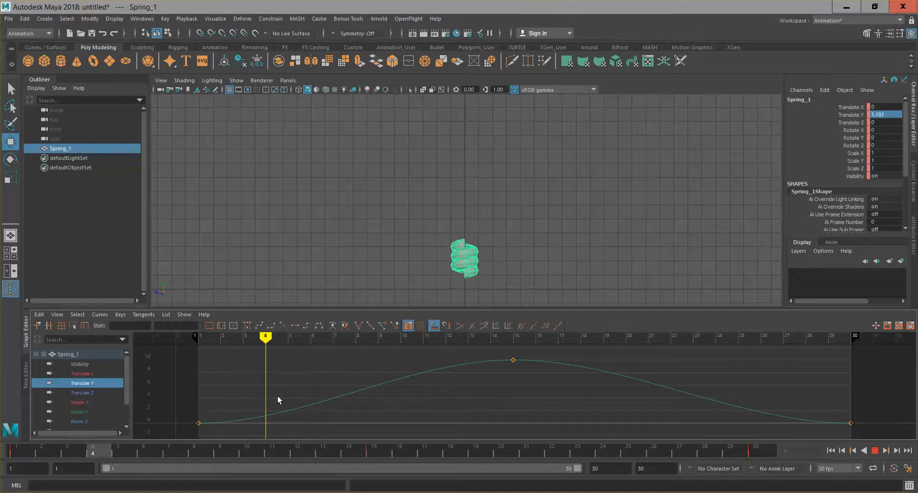
# - Inspect the tangents of the Translate Y keys at frames 15 and 30, and replay the animation
pyautogui.click(513, 359)
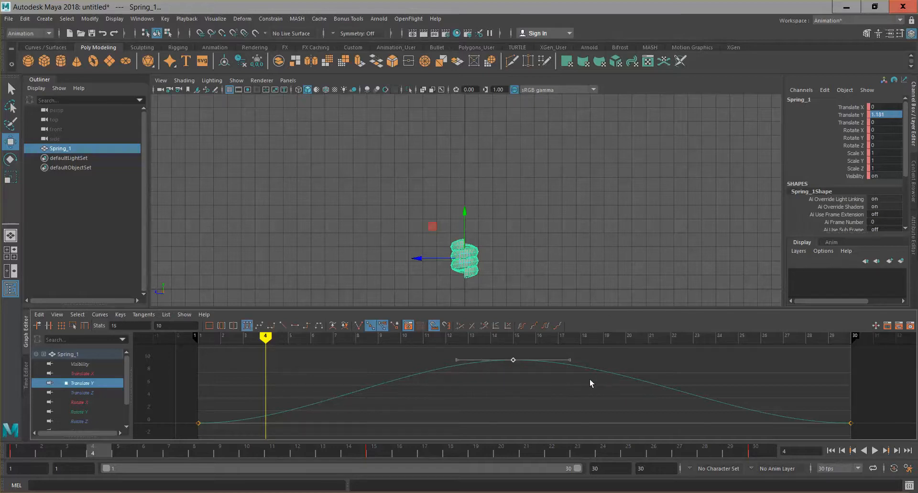
pyautogui.moveTo(222, 449); pyautogui.dragTo(223, 442)
pyautogui.moveTo(811, 451); pyautogui.dragTo(815, 450)
pyautogui.click(875, 451)
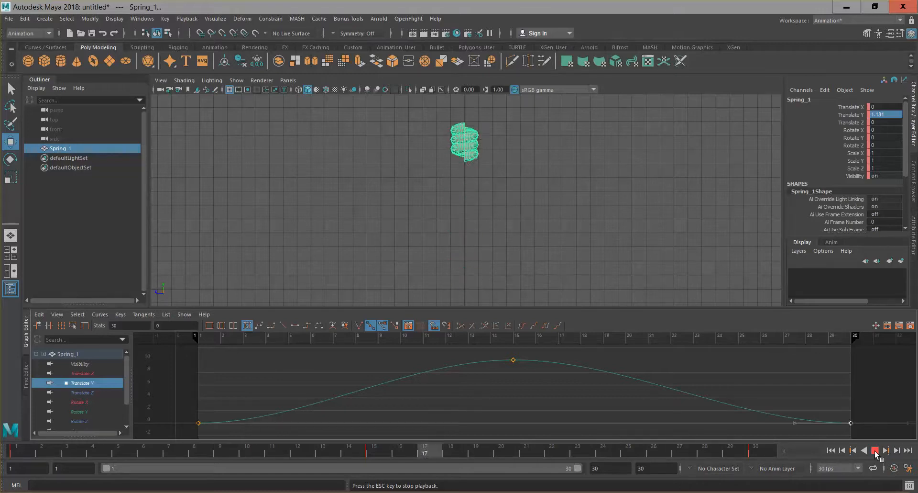
pyautogui.click(875, 450)
# - Give the Translate Y keys at frames 1 and 30 linear tangents and play back the animation
pyautogui.moveTo(616, 425); pyautogui.dragTo(159, 436)
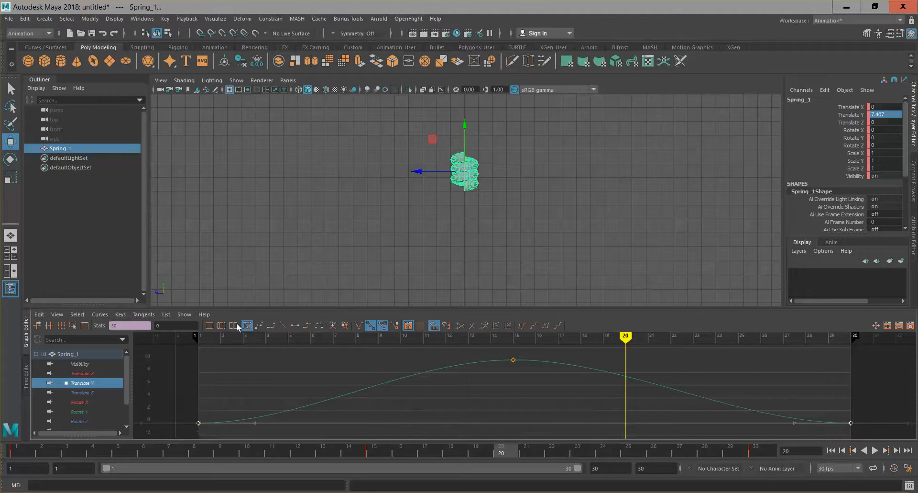
pyautogui.click(282, 326)
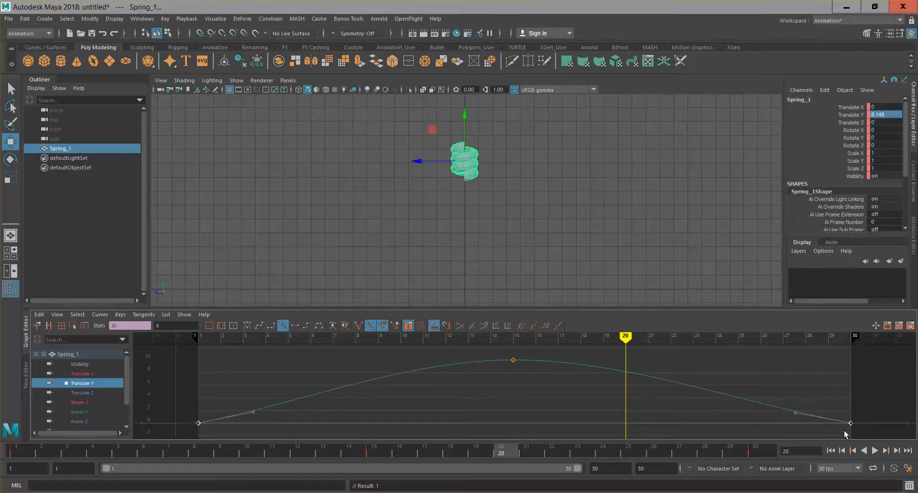
pyautogui.click(874, 450)
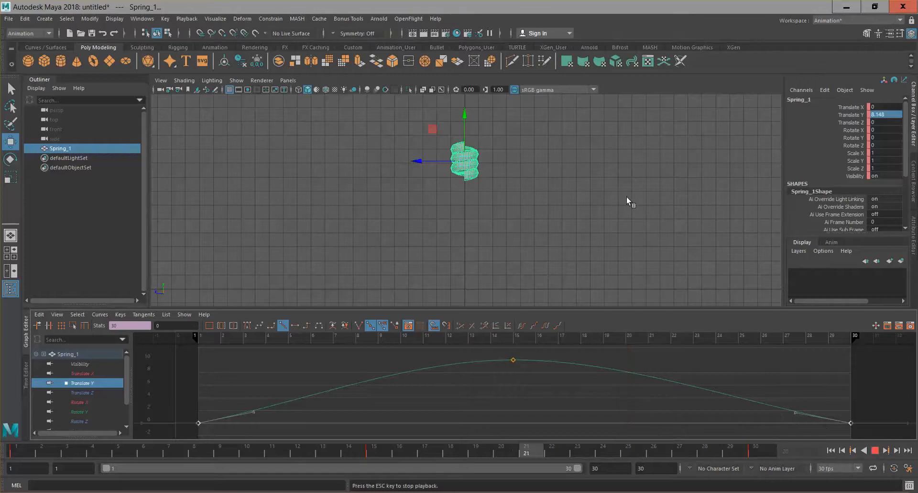
pyautogui.click(627, 197)
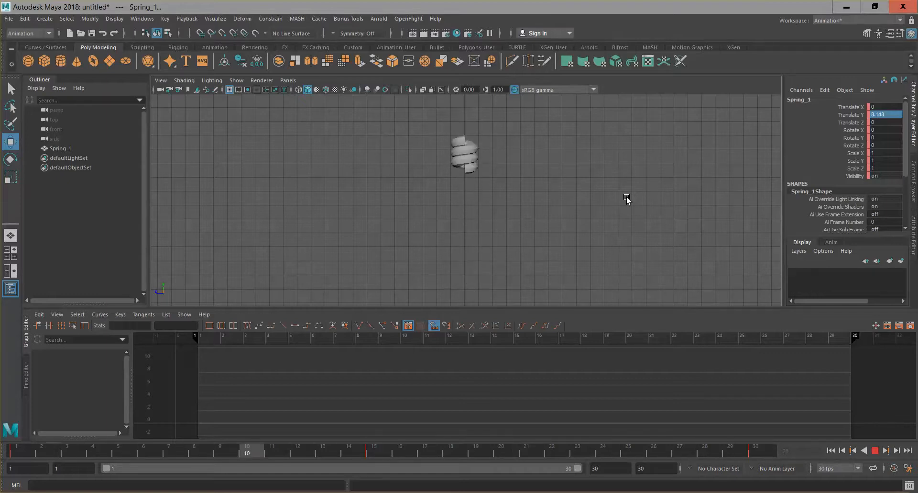
pyautogui.click(875, 450)
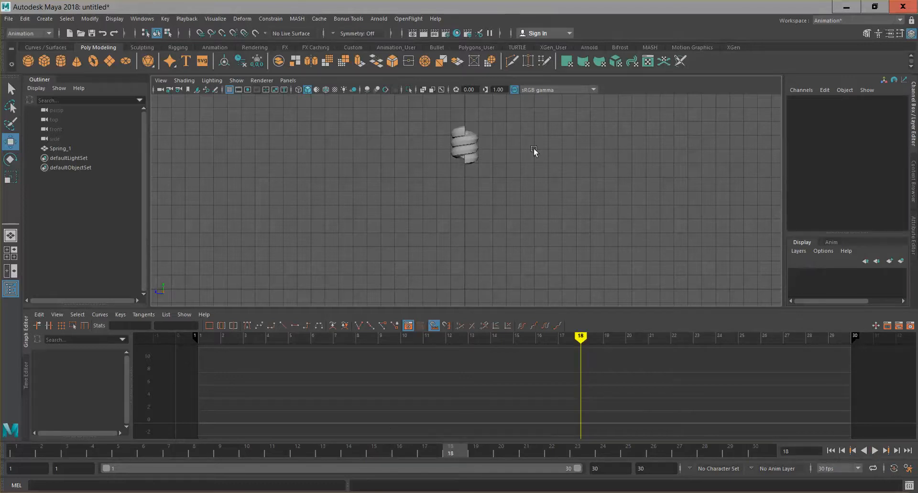
# - Select the spring and play back its bounce to review the motion
pyautogui.click(467, 147)
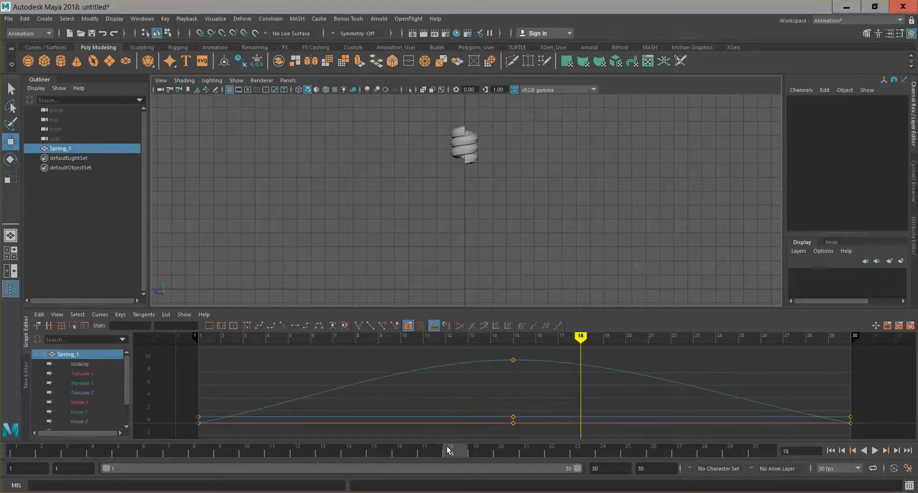
pyautogui.hotkey('alt', 'v')
pyautogui.moveTo(377, 449); pyautogui.dragTo(352, 437)
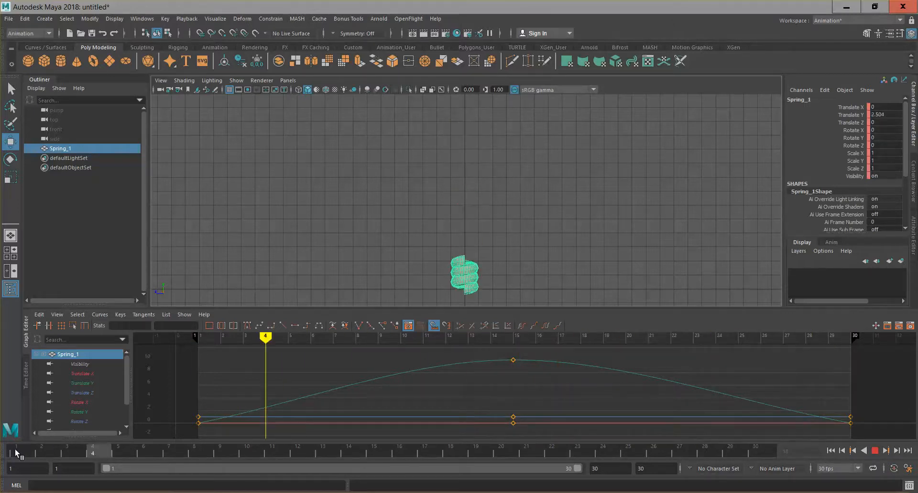
# - Set the spring's Rotate Y to 360 at frame 30 and key only that channel
pyautogui.moveTo(13, 454); pyautogui.dragTo(779, 455)
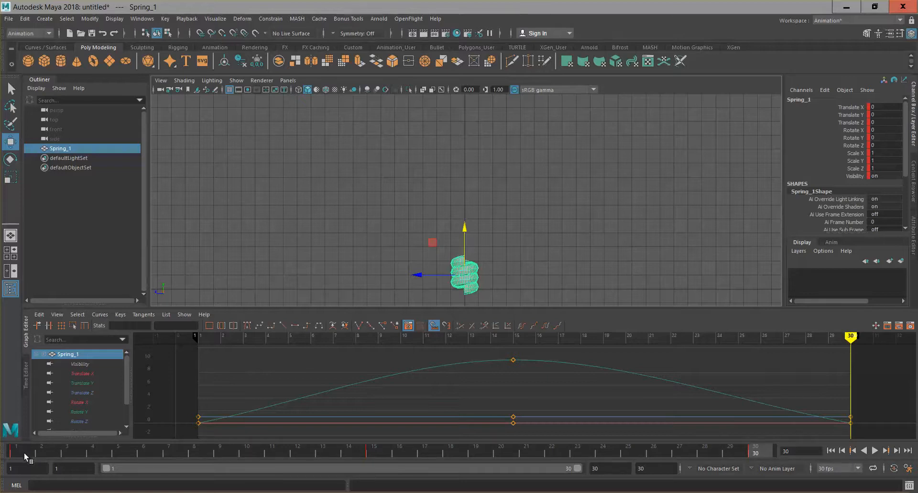
pyautogui.click(847, 138)
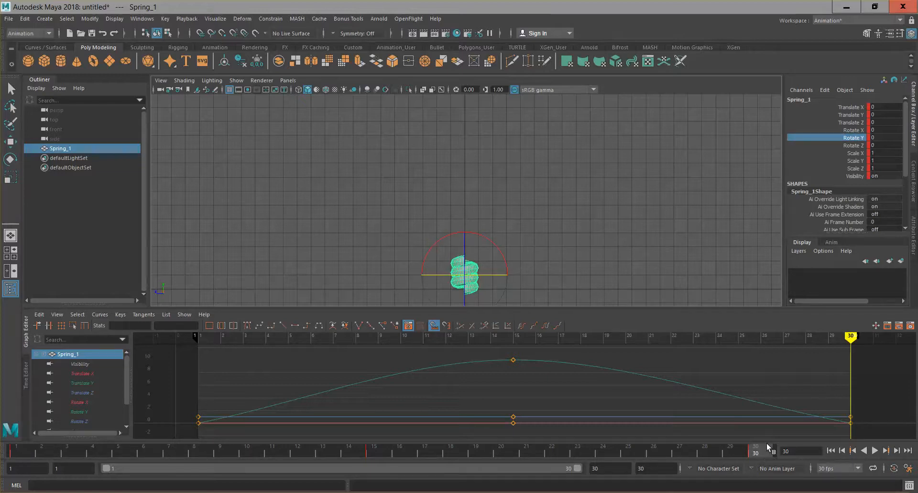
pyautogui.click(888, 138)
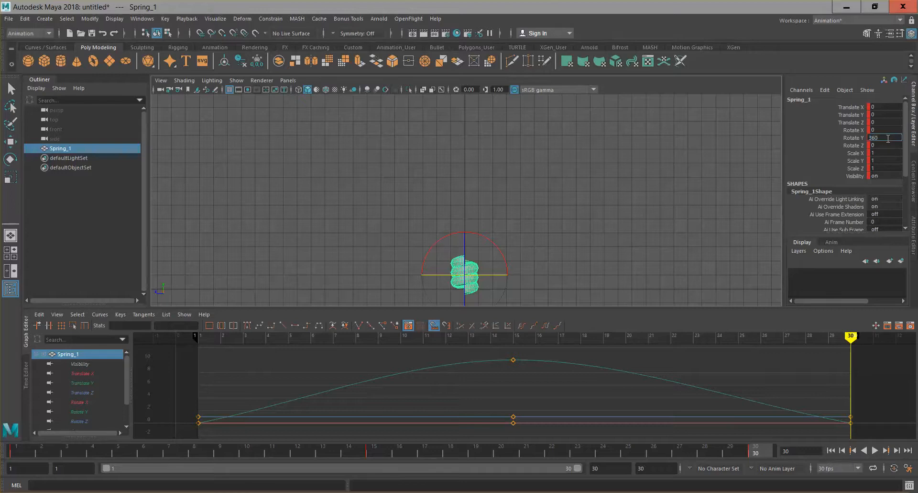
pyautogui.press('Return')
pyautogui.rightClick(841, 135)
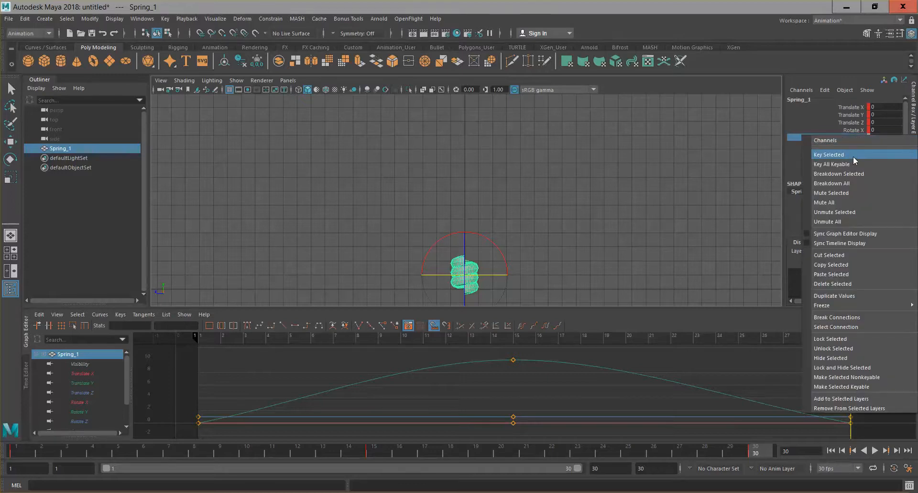
pyautogui.click(855, 155)
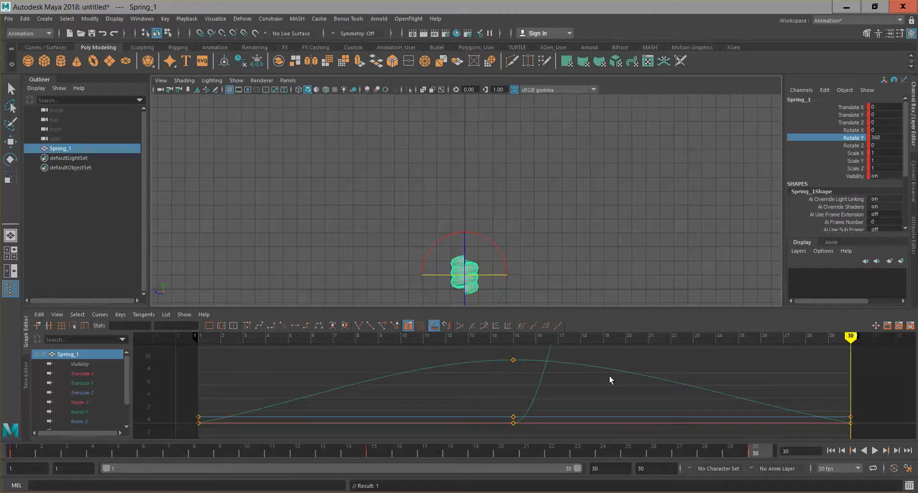
# - Frame all curves in the Graph Editor, isolate the Rotate Y curve, and scrub and play back the animation to examine the rotation
pyautogui.click(210, 325)
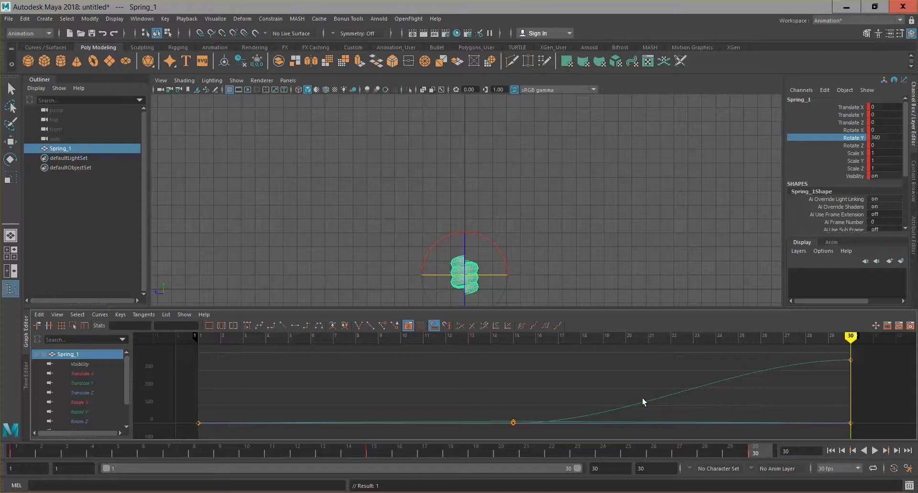
pyautogui.click(66, 411)
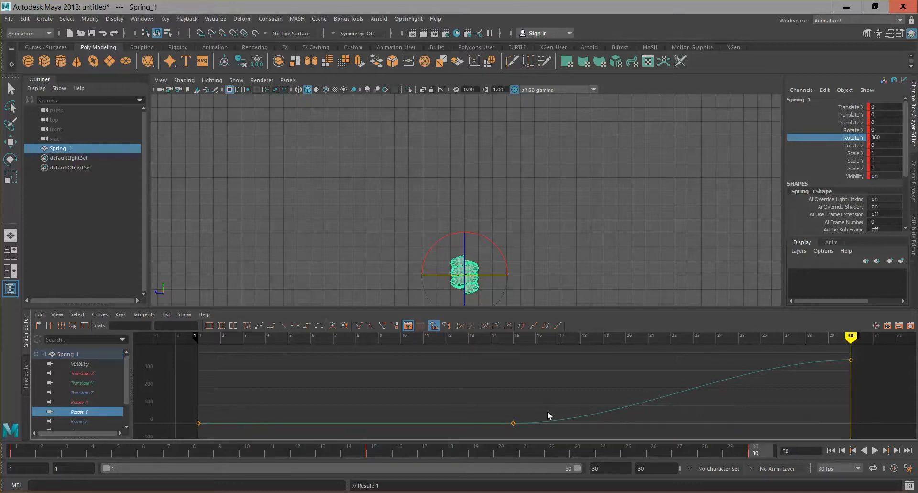
pyautogui.click(875, 450)
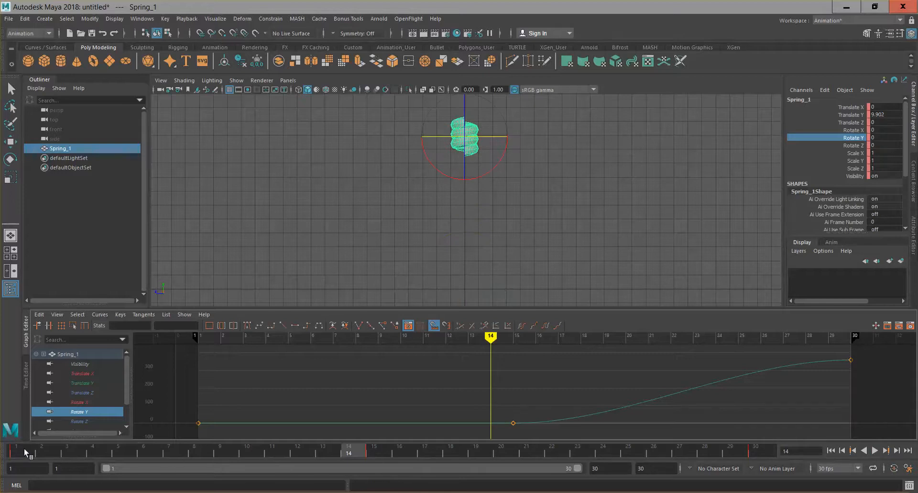
pyautogui.moveTo(324, 455); pyautogui.dragTo(769, 490)
pyautogui.click(880, 452)
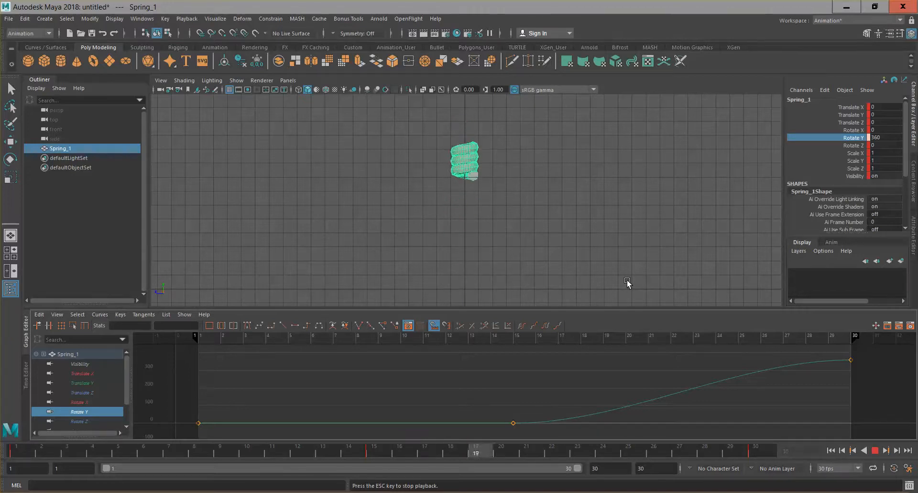
pyautogui.click(876, 452)
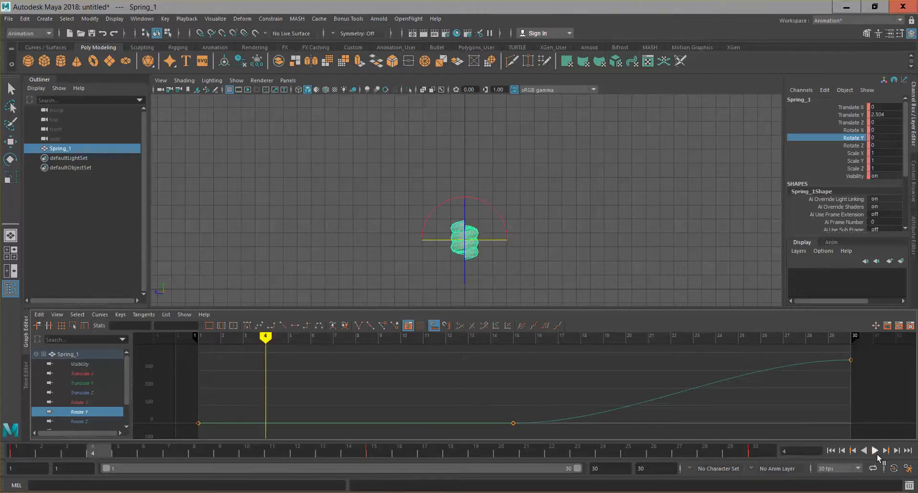
# - Delete the Rotate Y key at frame 15 and play back the animation
pyautogui.click(389, 445)
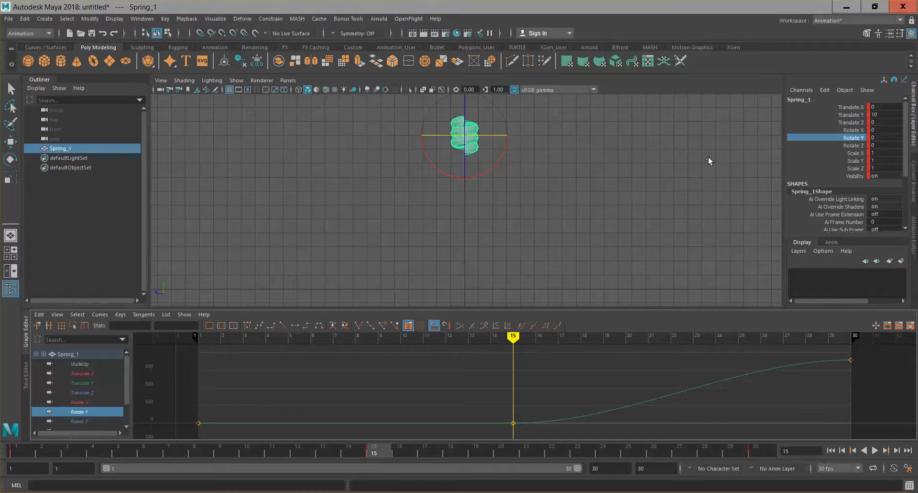
pyautogui.moveTo(852, 107); pyautogui.dragTo(861, 176)
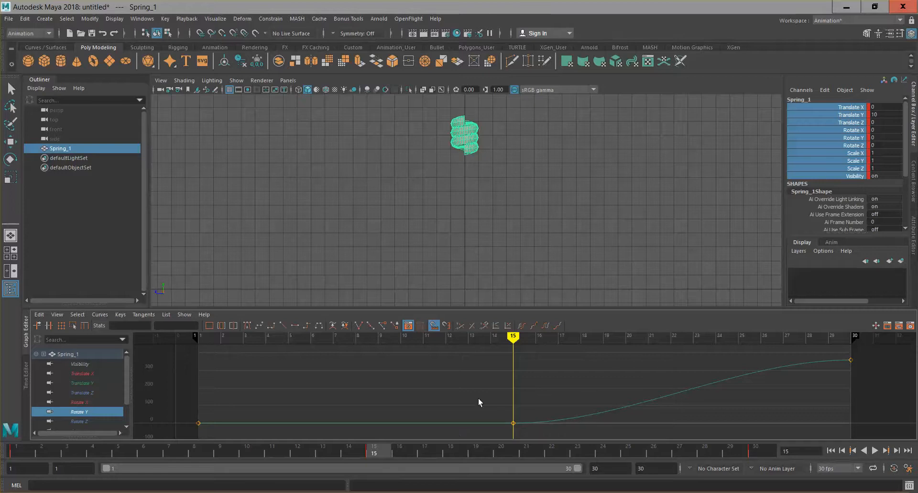
pyautogui.moveTo(489, 370); pyautogui.dragTo(527, 438)
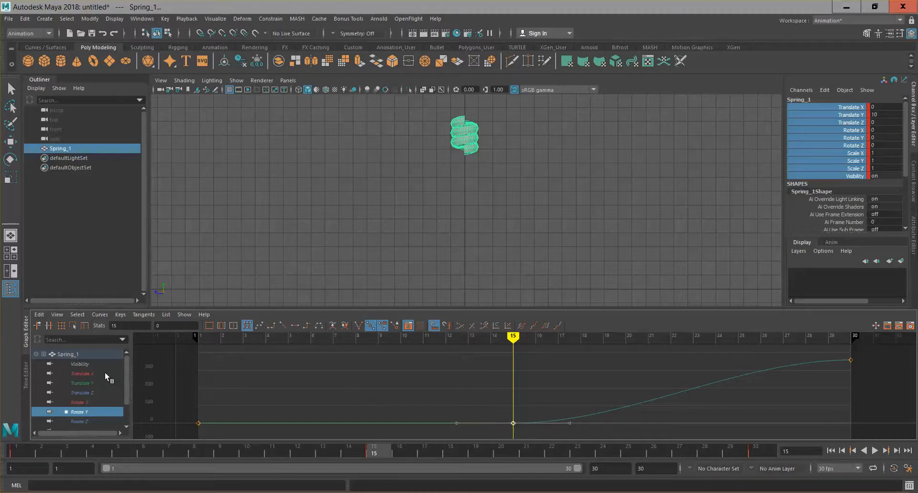
pyautogui.press('Delete')
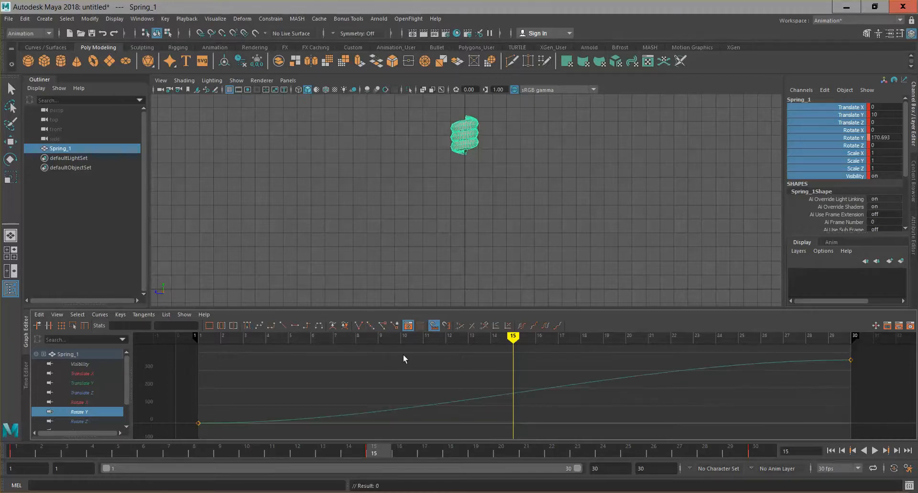
pyautogui.click(854, 138)
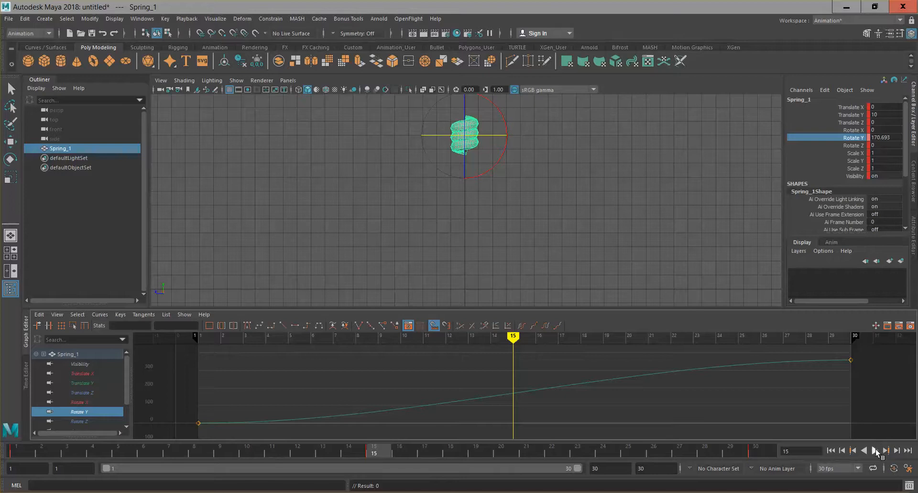
pyautogui.click(875, 450)
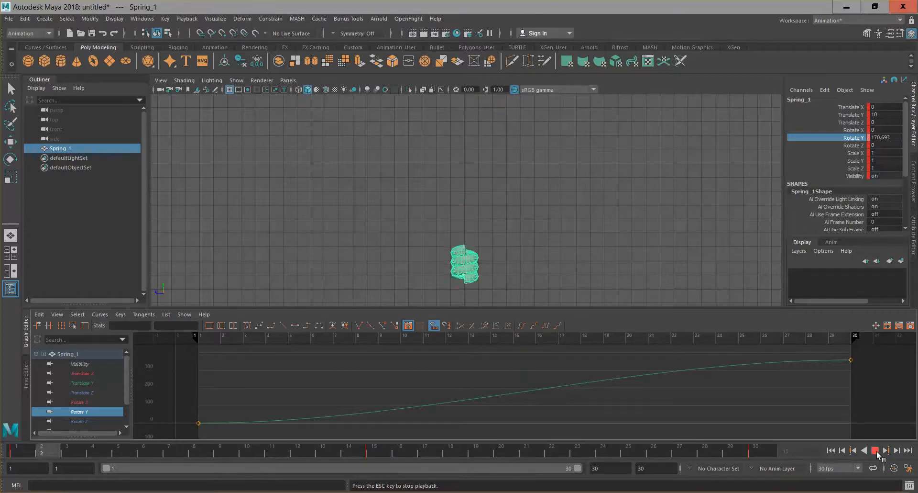
pyautogui.click(875, 451)
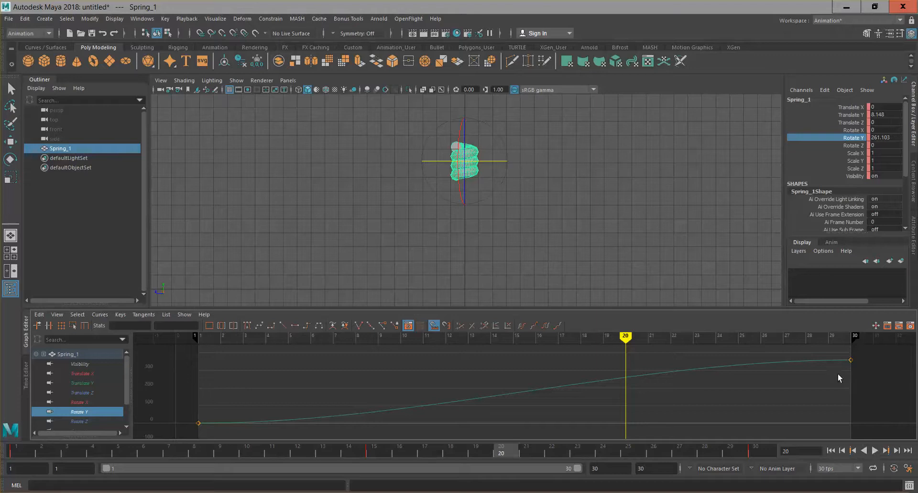
# - Give the Rotate Y keys at frames 1 and 30 linear tangents and replay the animation
pyautogui.moveTo(863, 354); pyautogui.dragTo(178, 440)
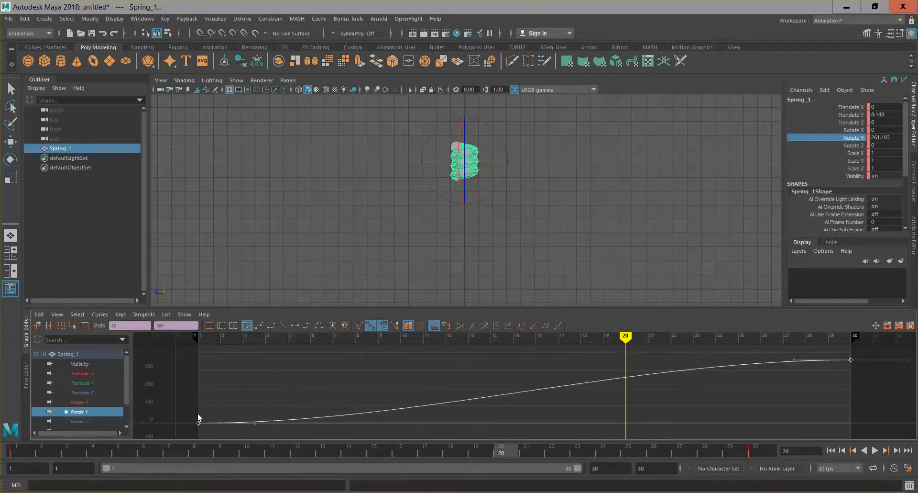
pyautogui.click(283, 325)
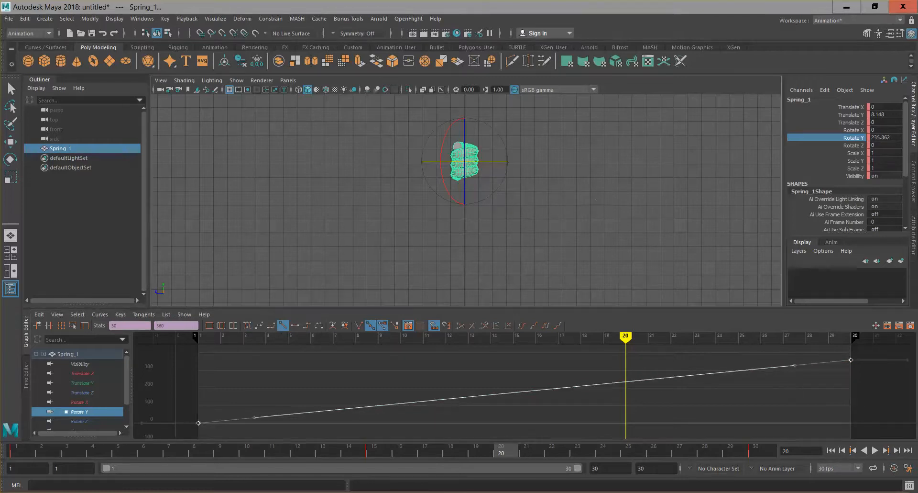
pyautogui.click(875, 450)
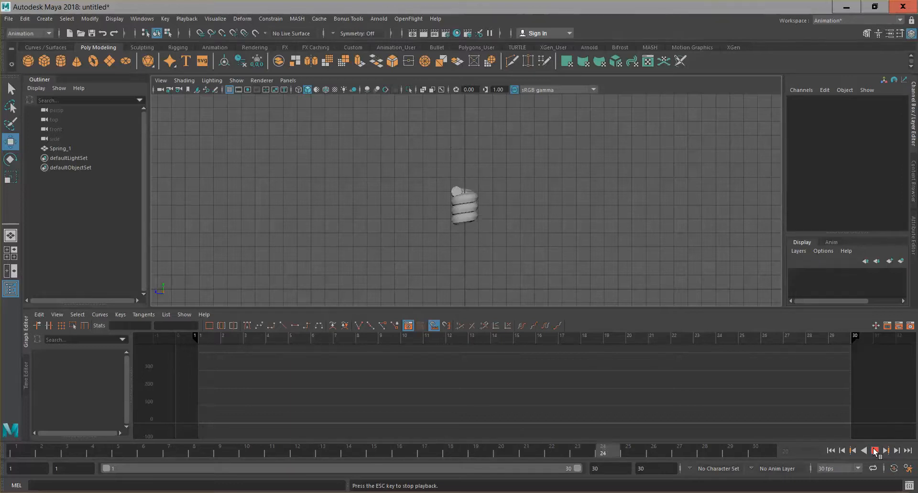
pyautogui.click(874, 450)
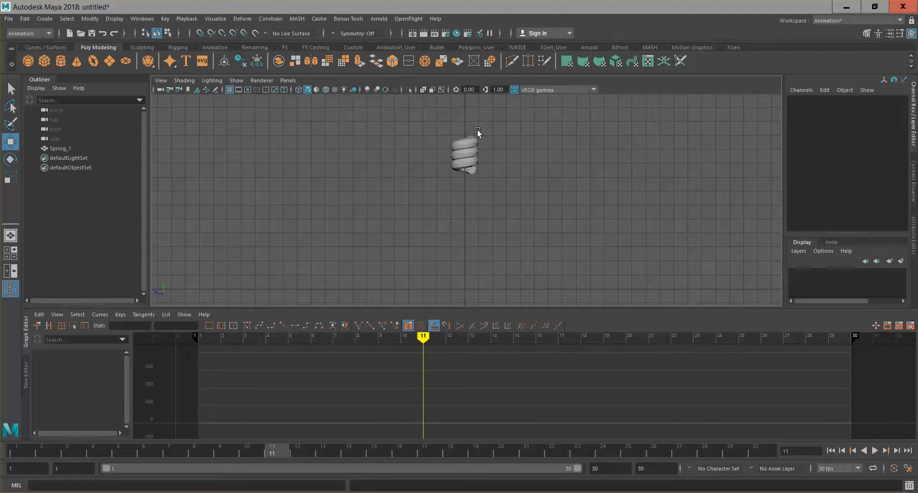
# - Expand the spring's polyHelix1 attributes and set keys on them at frames 1 and 30
pyautogui.click(473, 156)
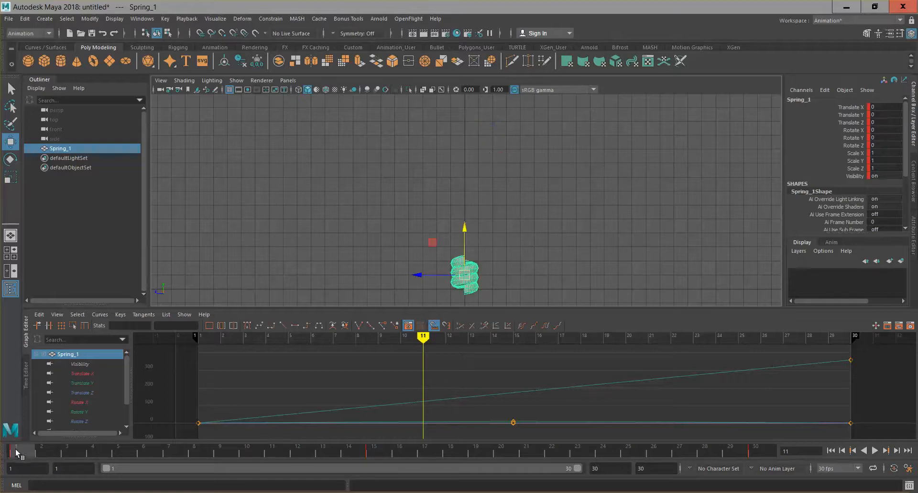
pyautogui.click(14, 450)
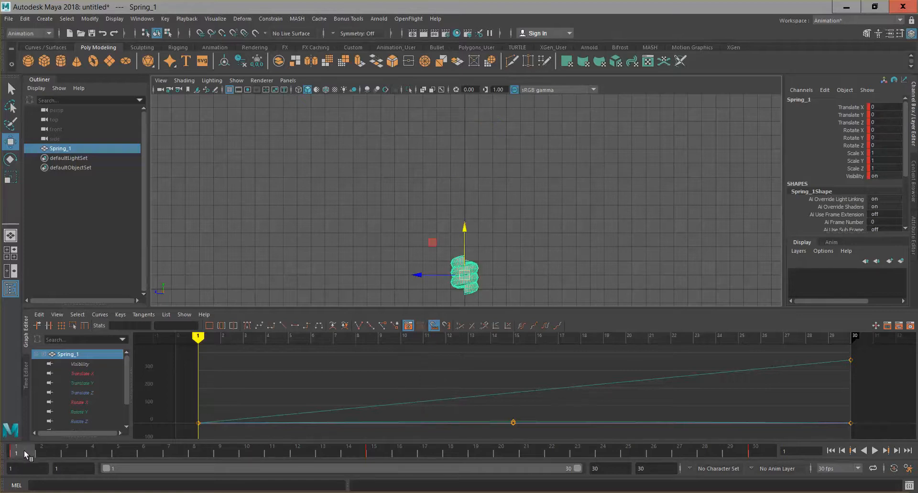
pyautogui.scroll(-4, 822, 144)
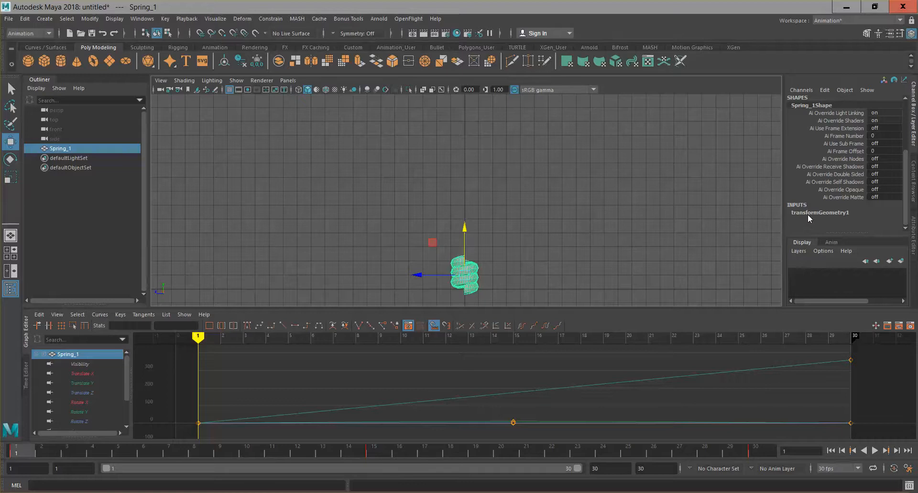
pyautogui.click(808, 214)
pyautogui.scroll(-3, 807, 211)
pyautogui.click(857, 174)
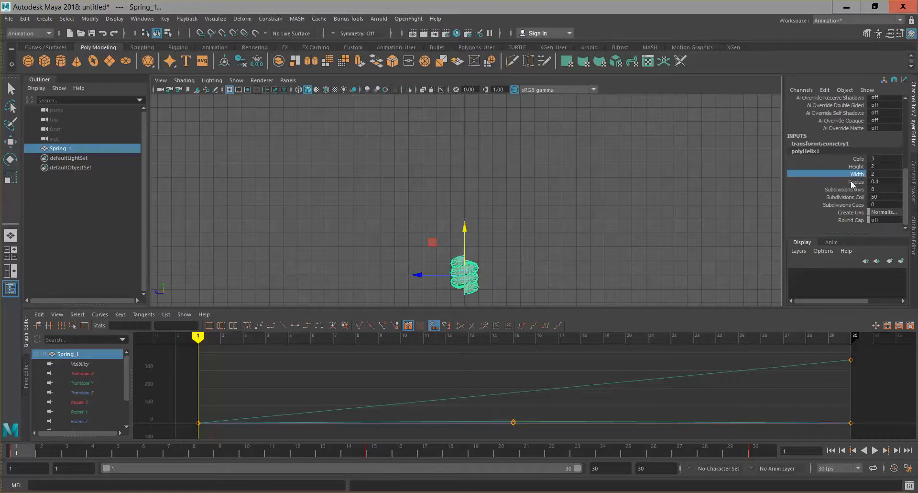
pyautogui.click(845, 167)
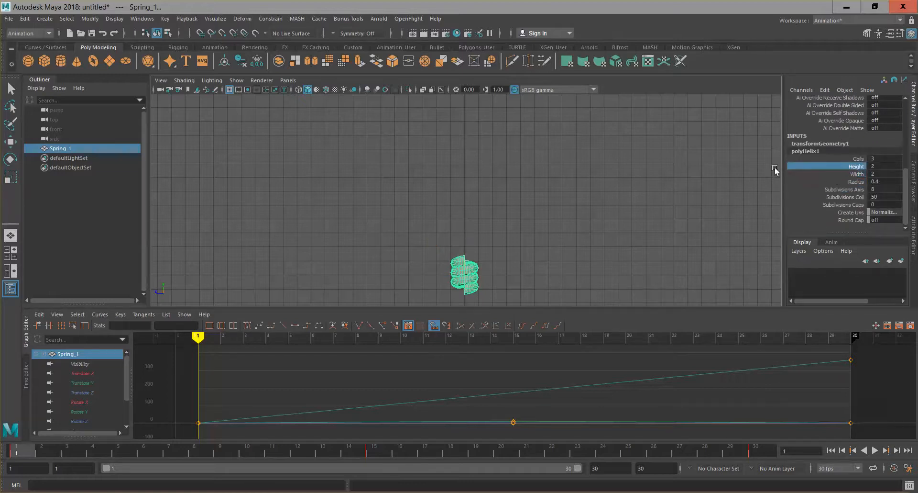
pyautogui.press('s')
pyautogui.click(753, 452)
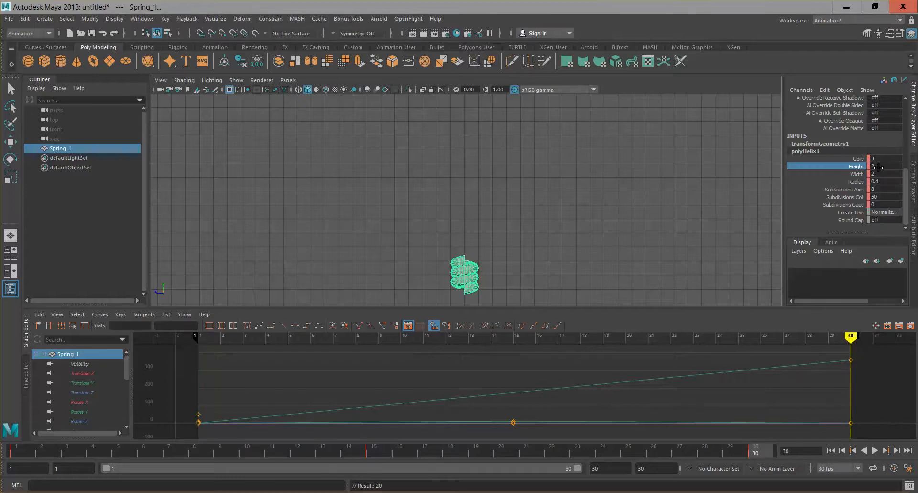
pyautogui.press('s')
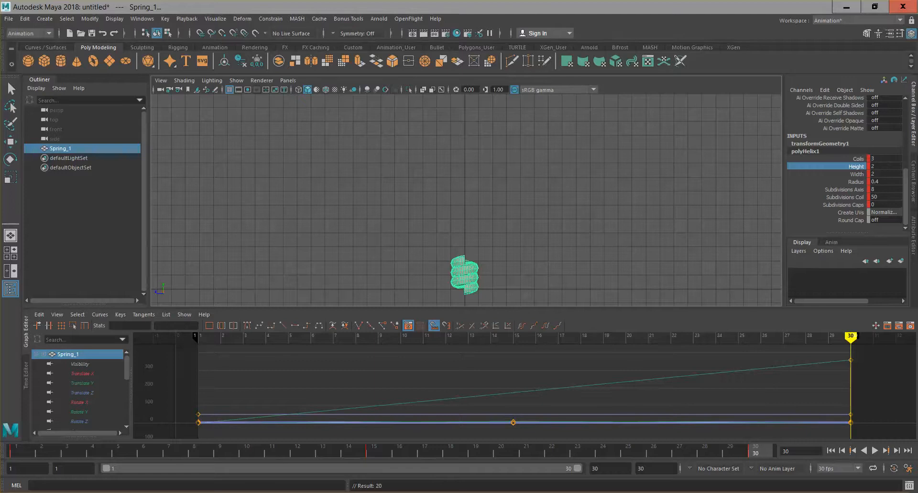
# - Try stretching the helix at frame 15 with a Height of 4
pyautogui.click(375, 455)
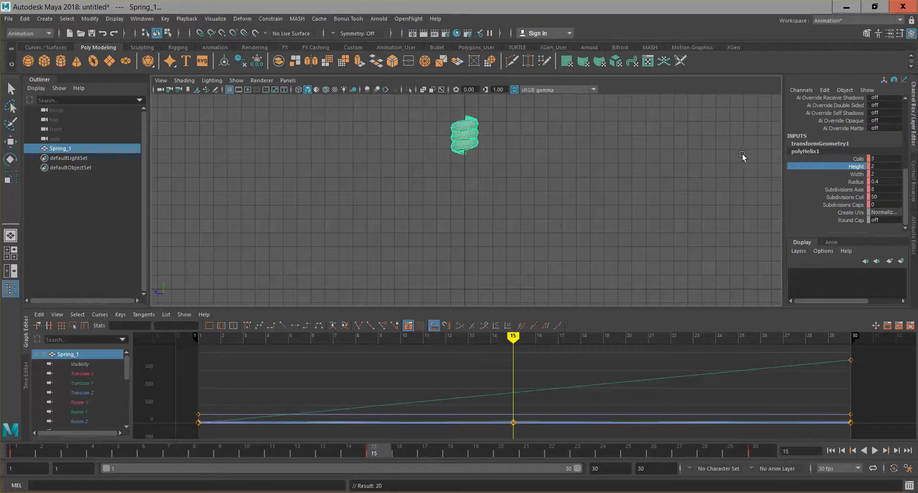
pyautogui.moveTo(743, 154); pyautogui.dragTo(738, 154, button='middle')
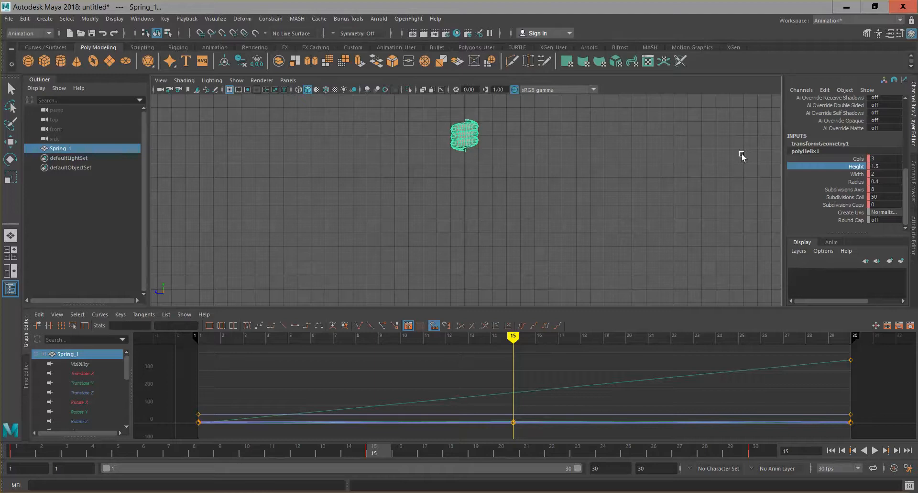
pyautogui.click(896, 165)
pyautogui.write('4')
pyautogui.press('Return')
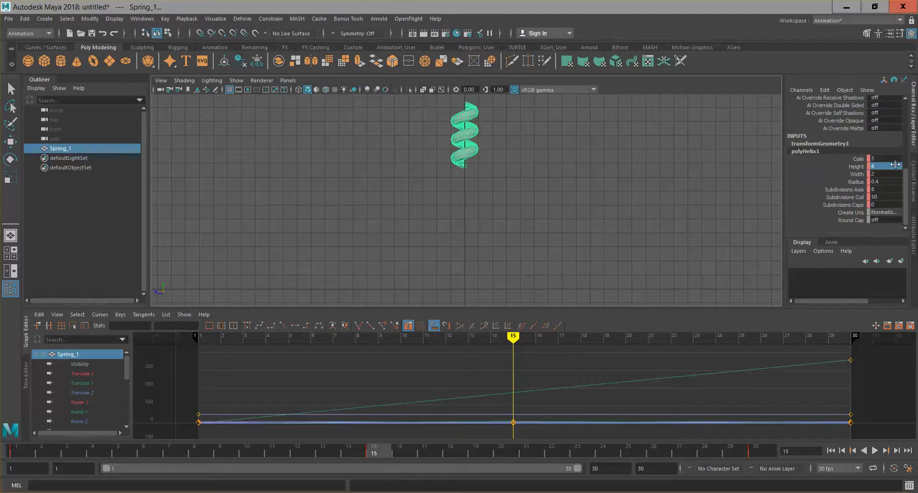
# - Try helix Widths of 1.6 and 1.8 at frame 15, and scrub away and back without setting a key
pyautogui.click(881, 175)
pyautogui.write('1.6')
pyautogui.press('Return')
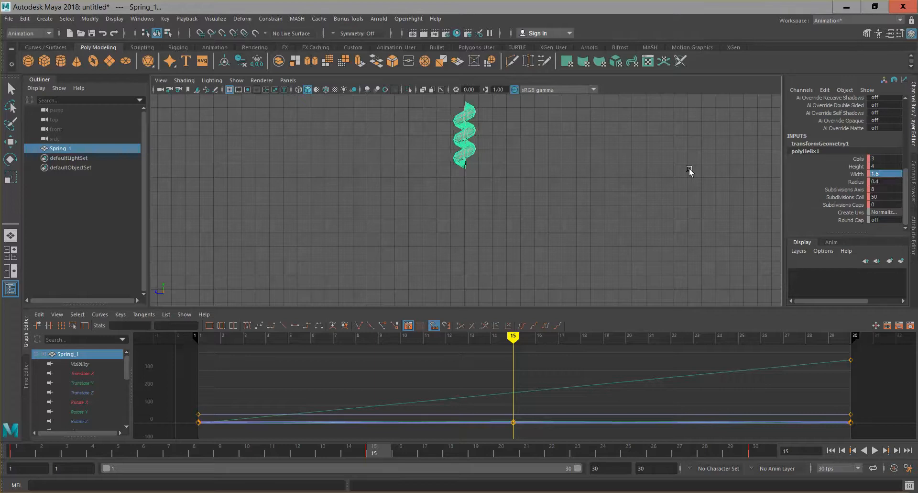
pyautogui.click(897, 176)
pyautogui.write('1.8')
pyautogui.press('Return')
pyautogui.moveTo(369, 448)
pyautogui.mouseDown()
pyautogui.moveTo(307, 453)
pyautogui.moveTo(375, 457)
pyautogui.mouseUp()
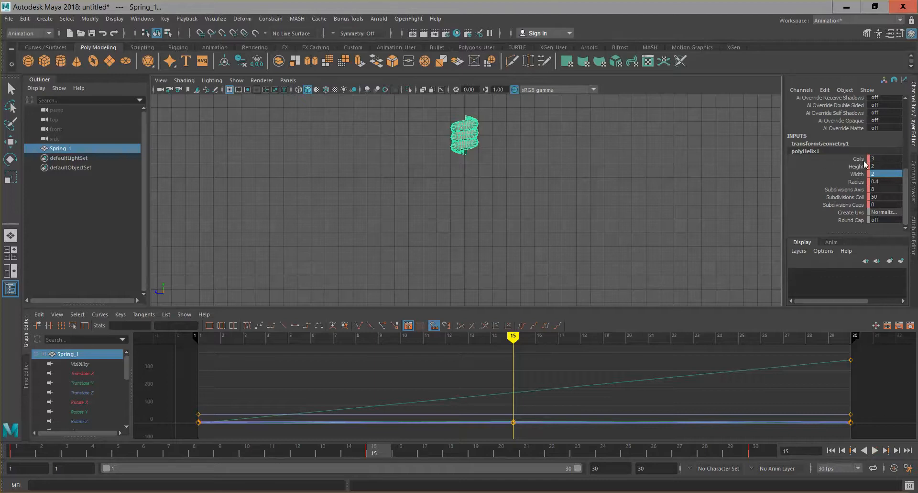
# - Set the helix Height to 4 and Width to 1.8 at frame 15, and set a key
pyautogui.click(885, 166)
pyautogui.write('4')
pyautogui.press('Return')
pyautogui.click(886, 174)
pyautogui.write('1.8')
pyautogui.press('Return')
pyautogui.press('s')
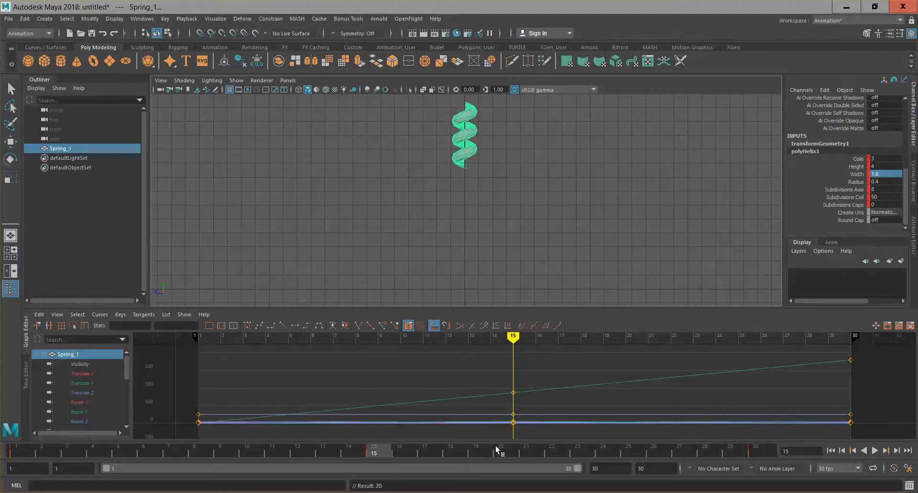
# - Play back the stretching animation with the spring deselected, then stop playback
pyautogui.click(875, 450)
pyautogui.click(696, 257)
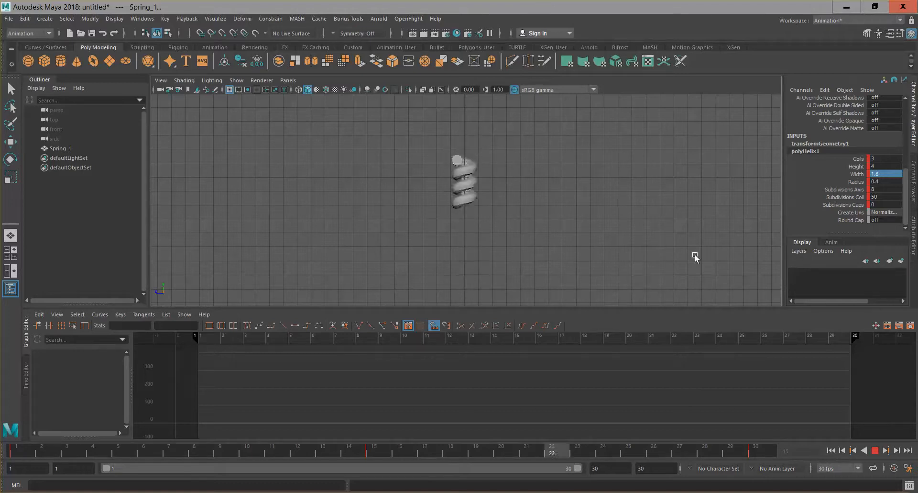
pyautogui.click(876, 452)
# - Select the spring and set its Scale X and Scale Z to 1.5 at frame 1
pyautogui.click(467, 202)
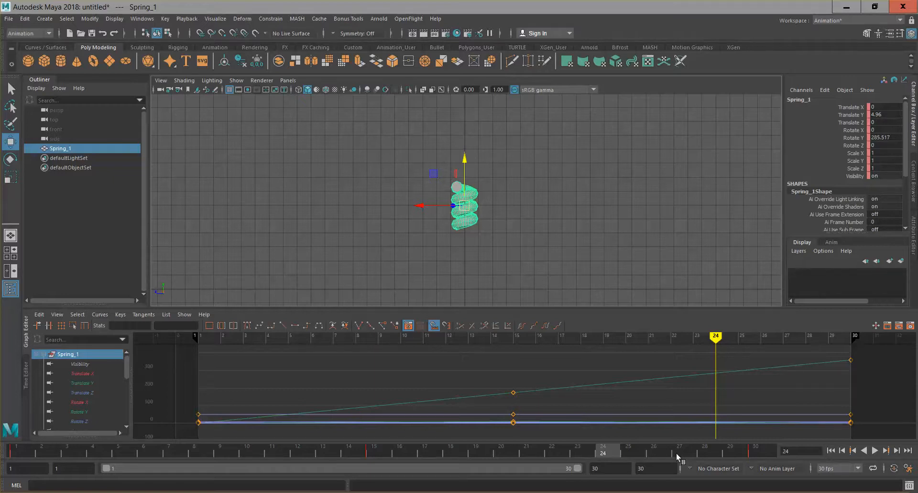
pyautogui.click(756, 453)
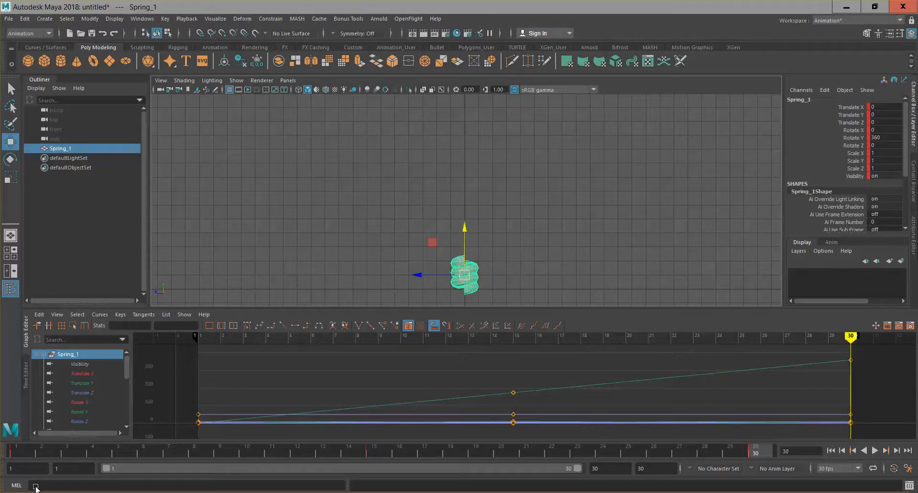
pyautogui.click(16, 452)
pyautogui.click(845, 153)
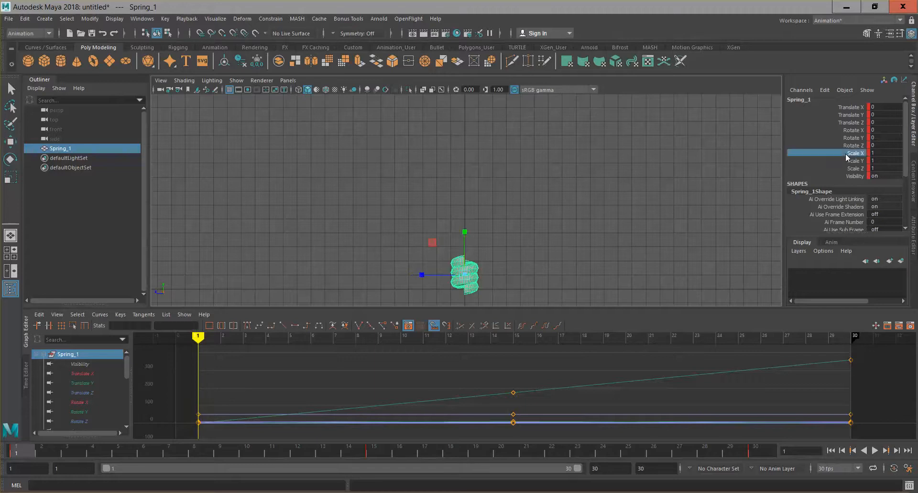
pyautogui.doubleClick(884, 153)
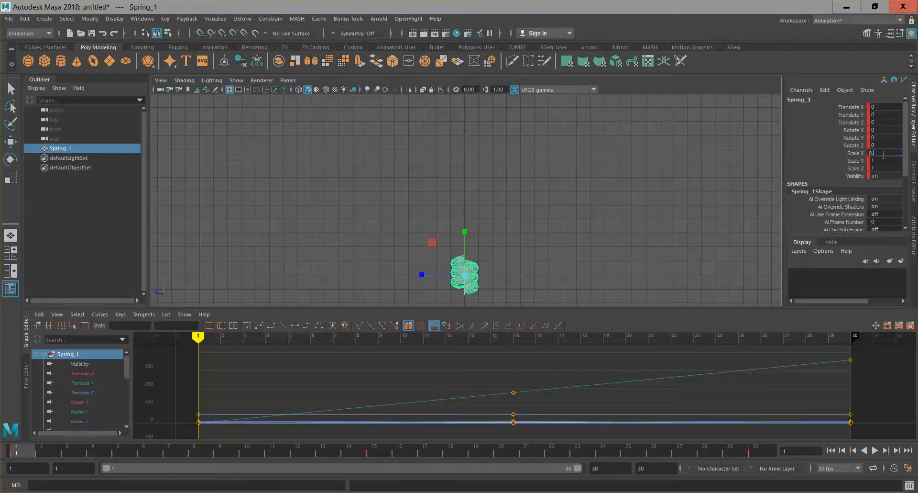
pyautogui.write('1.5')
pyautogui.press('Return')
pyautogui.doubleClick(896, 168)
pyautogui.write('.5')
pyautogui.press('Return')
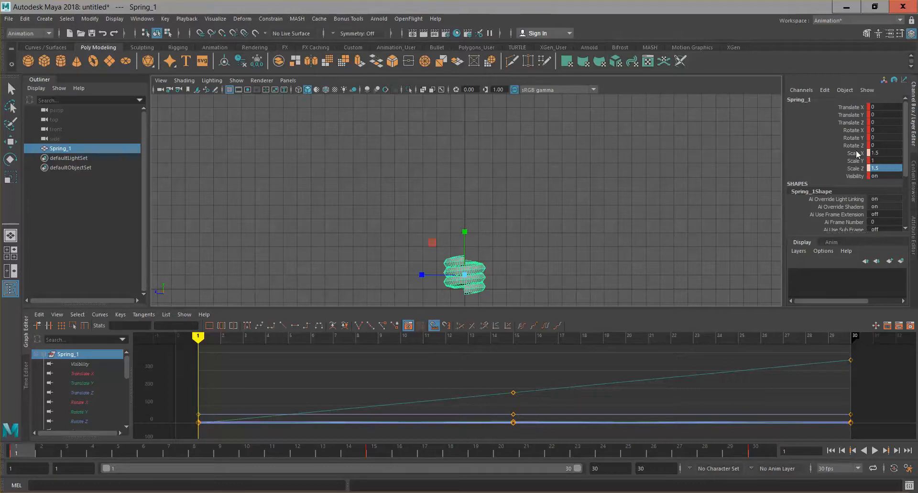
# - Try a Scale Y of 0.5, settle on 0.6, and key the three scale channels at frame 1
pyautogui.click(882, 160)
pyautogui.doubleClick(882, 160)
pyautogui.write('0.5')
pyautogui.press('Return')
pyautogui.doubleClick(892, 162)
pyautogui.write('0.6')
pyautogui.press('Return')
pyautogui.moveTo(851, 153); pyautogui.dragTo(851, 170)
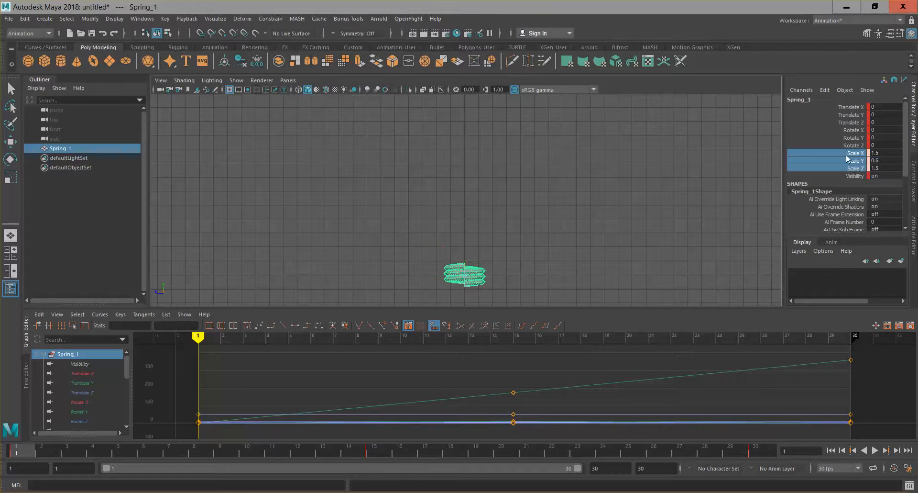
pyautogui.rightClick(848, 161)
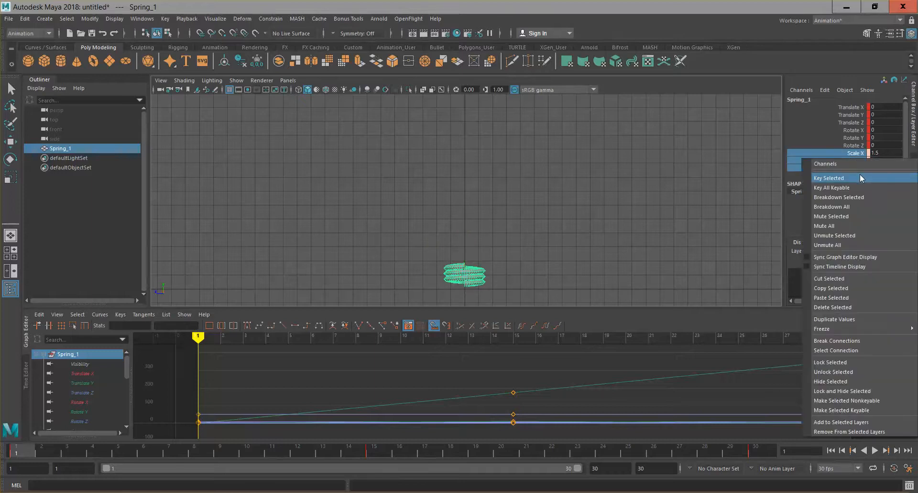
pyautogui.click(861, 177)
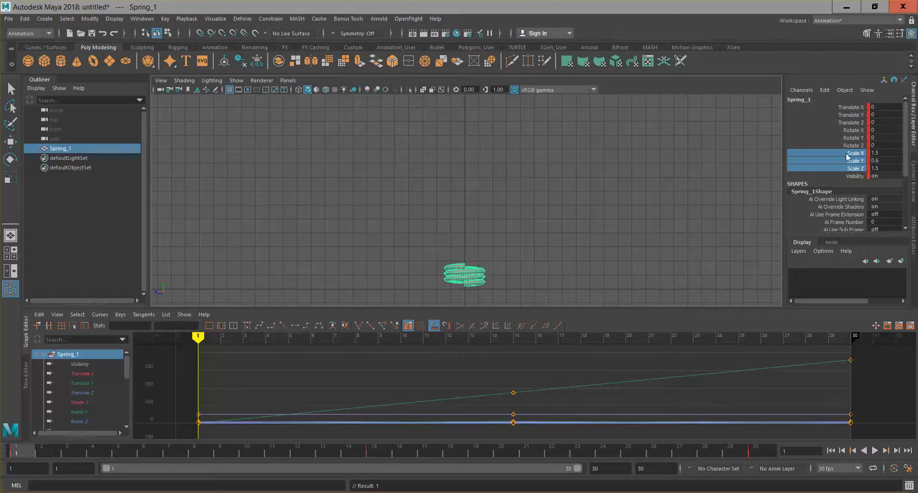
# - At frame 30, set Scale X and Z to 1.5 and Scale Y to 0.6, and key the three scale channels
pyautogui.click(768, 451)
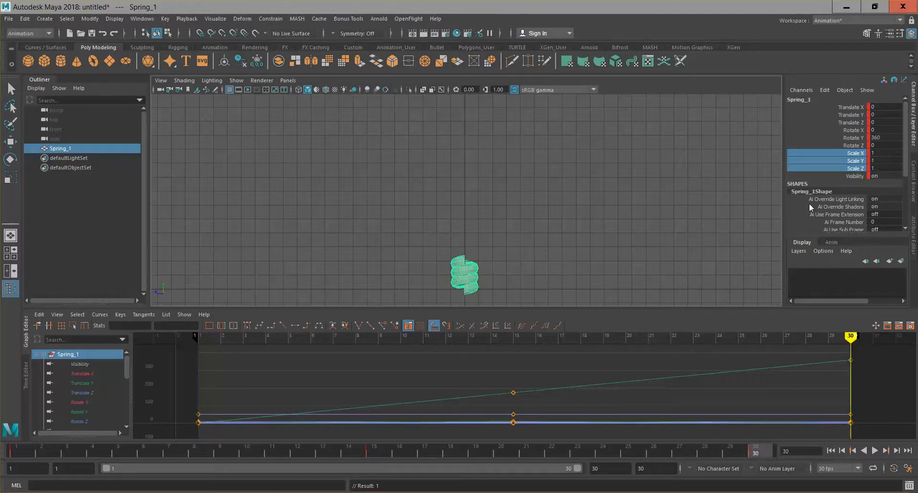
pyautogui.click(889, 153)
pyautogui.write('1.5')
pyautogui.press('Return')
pyautogui.click(880, 160)
pyautogui.write('0.6')
pyautogui.press('Return')
pyautogui.click(889, 168)
pyautogui.write('1.5')
pyautogui.press('Return')
pyautogui.moveTo(849, 151); pyautogui.dragTo(854, 165)
pyautogui.rightClick(854, 164)
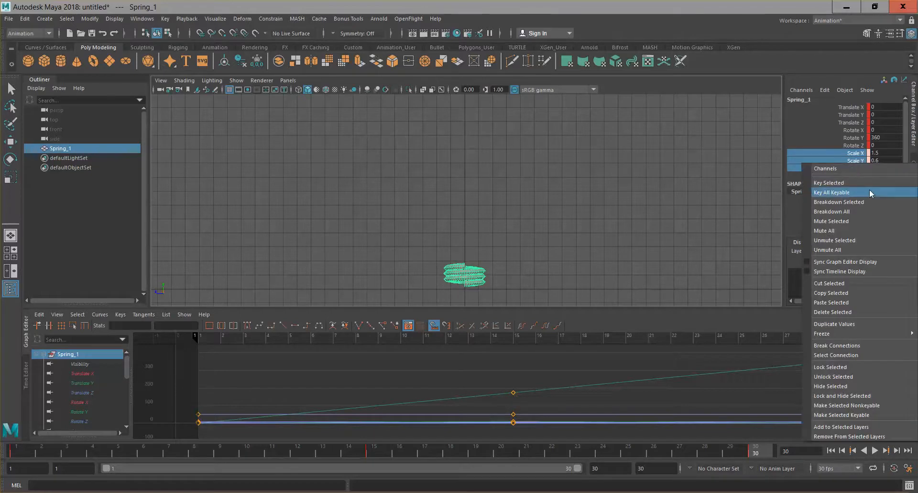
pyautogui.click(862, 183)
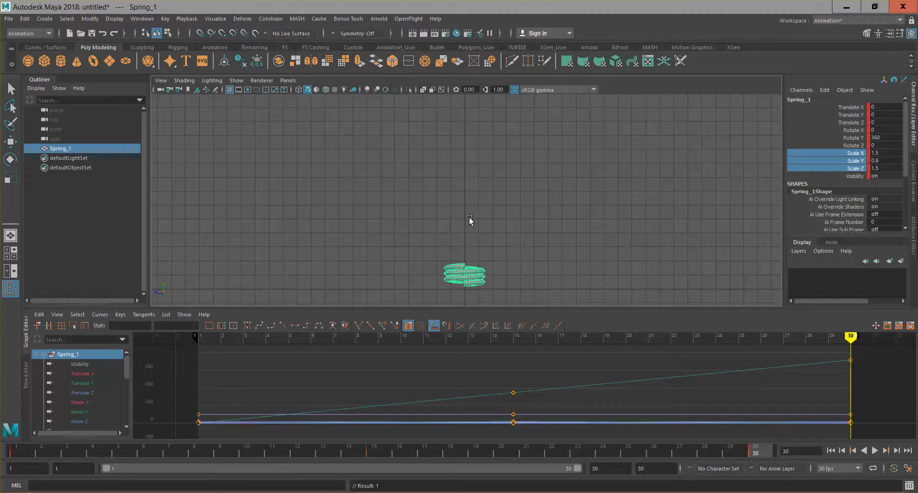
# - Play back the squashed spring's bounce with the spring deselected, and stop playback
pyautogui.click(875, 450)
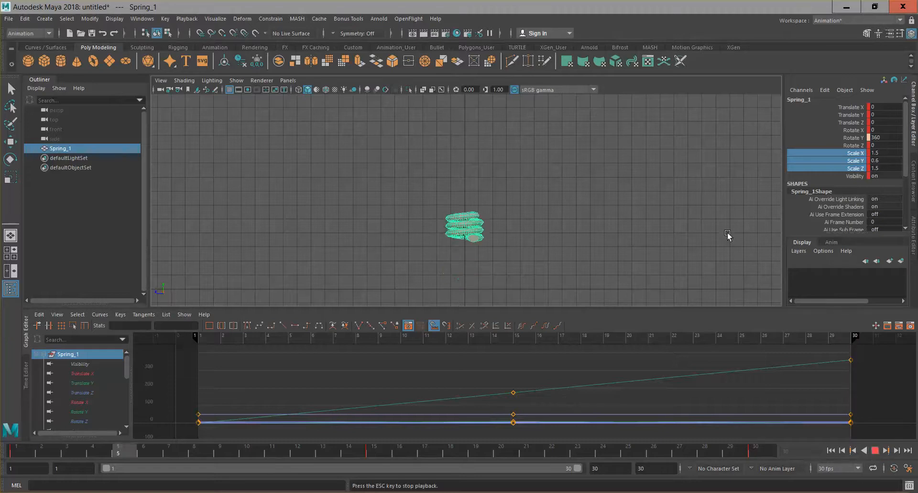
pyautogui.click(706, 210)
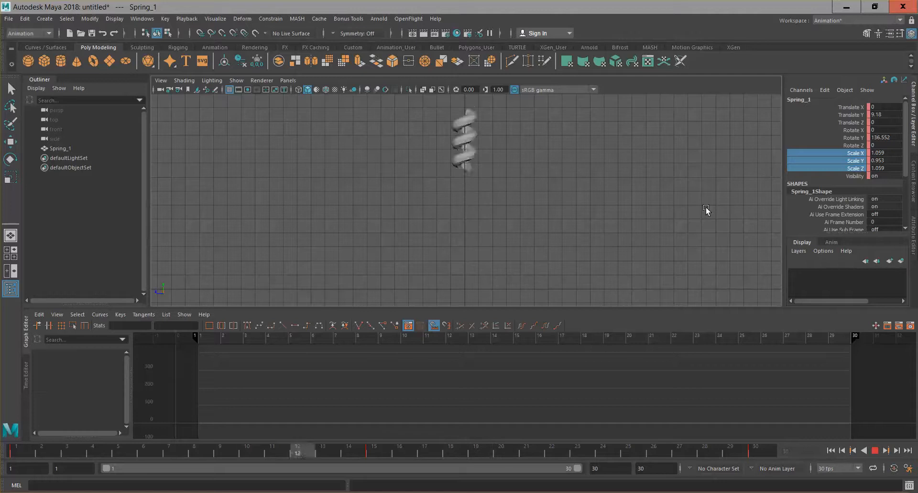
pyautogui.click(877, 451)
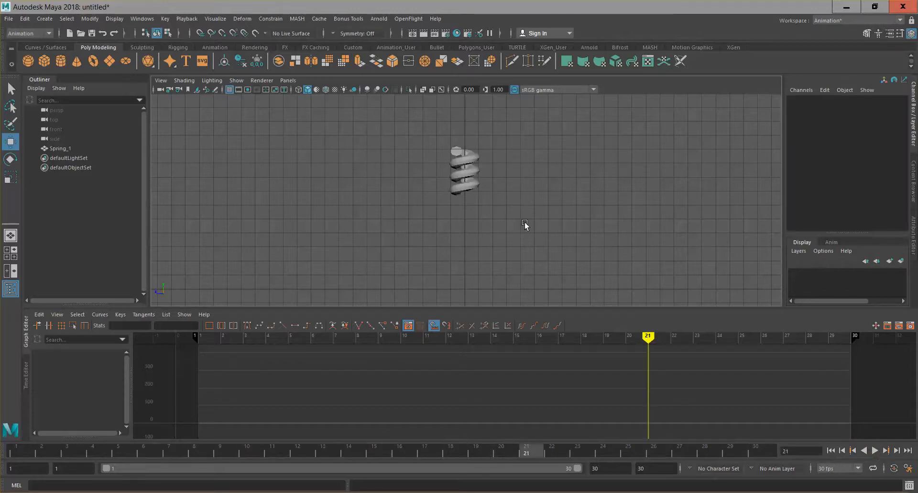
# - Lower the squashed spring at frame 30 to a Translate Y of -0.445 and key that channel
pyautogui.click(761, 453)
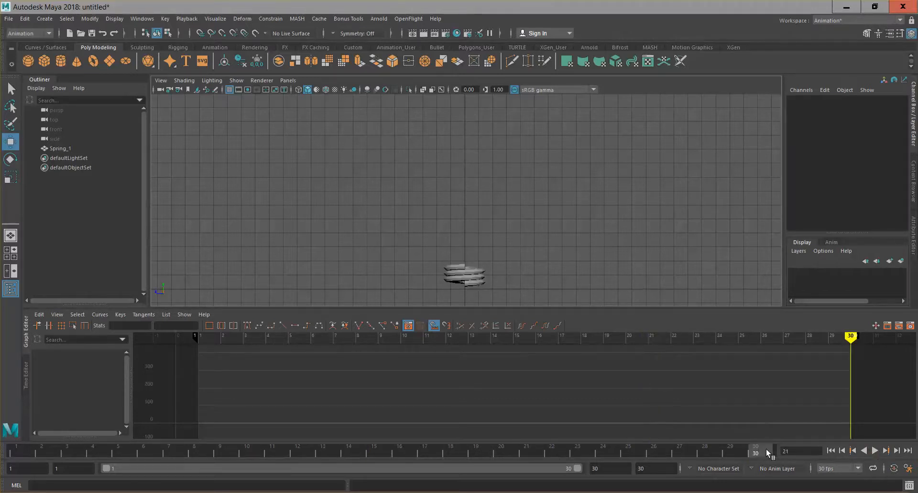
pyautogui.click(467, 276)
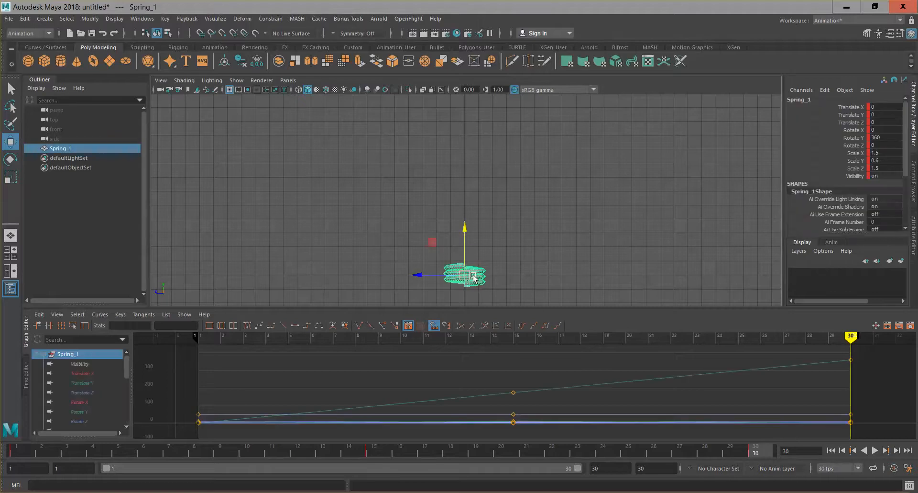
pyautogui.moveTo(464, 228); pyautogui.dragTo(464, 231)
pyautogui.doubleClick(897, 114)
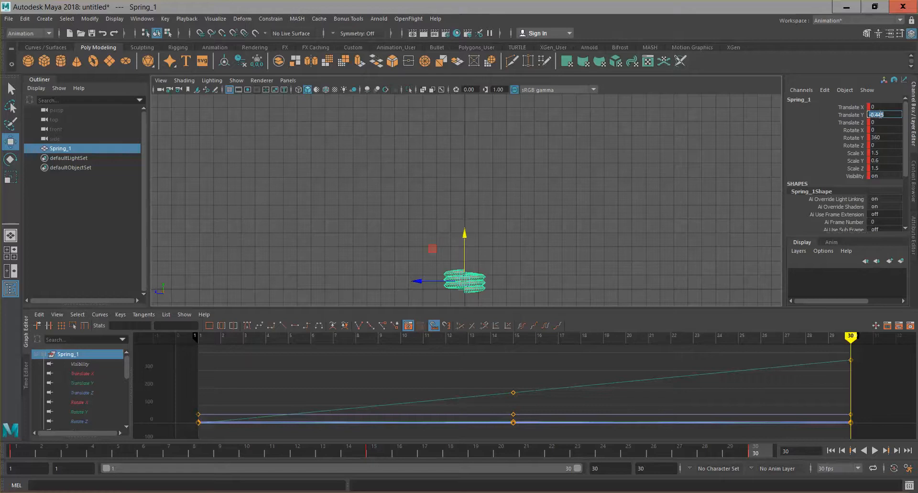
pyautogui.press('Return')
pyautogui.click(858, 115)
pyautogui.rightClick(859, 116)
pyautogui.click(863, 138)
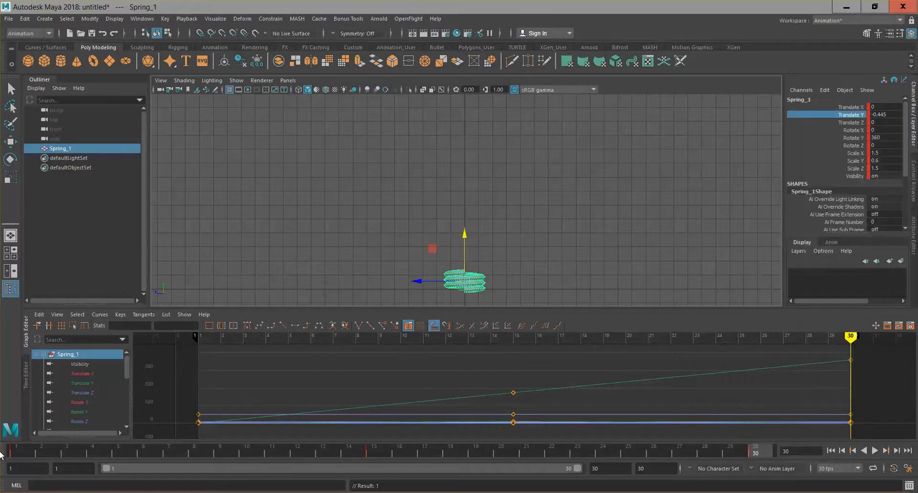
# - Set the spring's Translate Y to -0.445 at frame 1 and key that channel
pyautogui.click(23, 452)
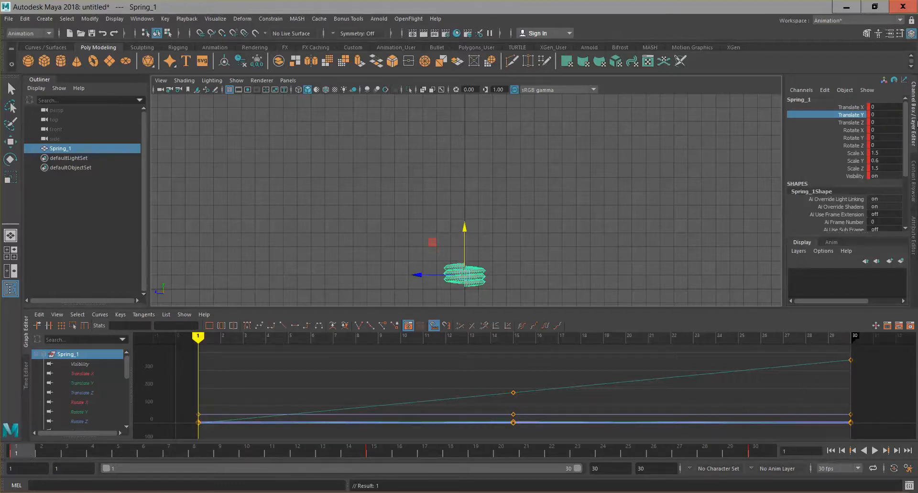
pyautogui.doubleClick(890, 113)
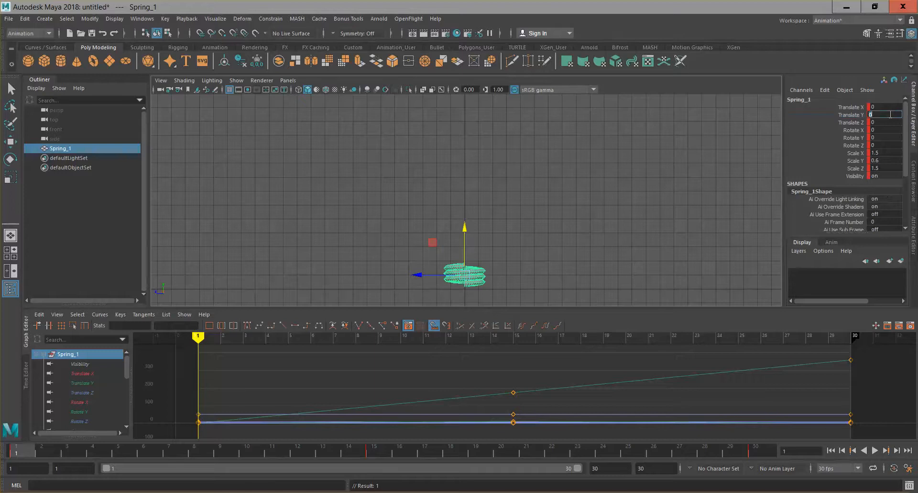
pyautogui.click(837, 114)
pyautogui.rightClick(837, 114)
pyautogui.click(852, 133)
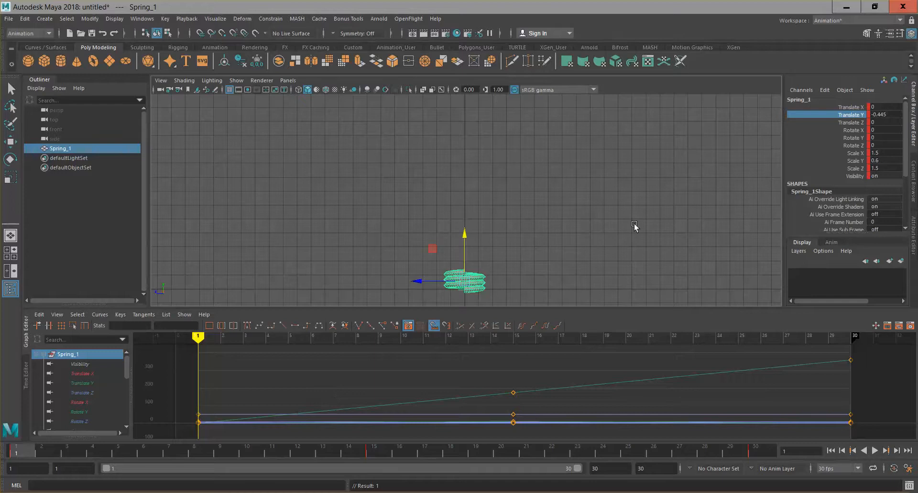
# - Replay the bounce and scrub through the timeline to examine the spring's squash near the start and end frames
pyautogui.hotkey('alt', 'v')
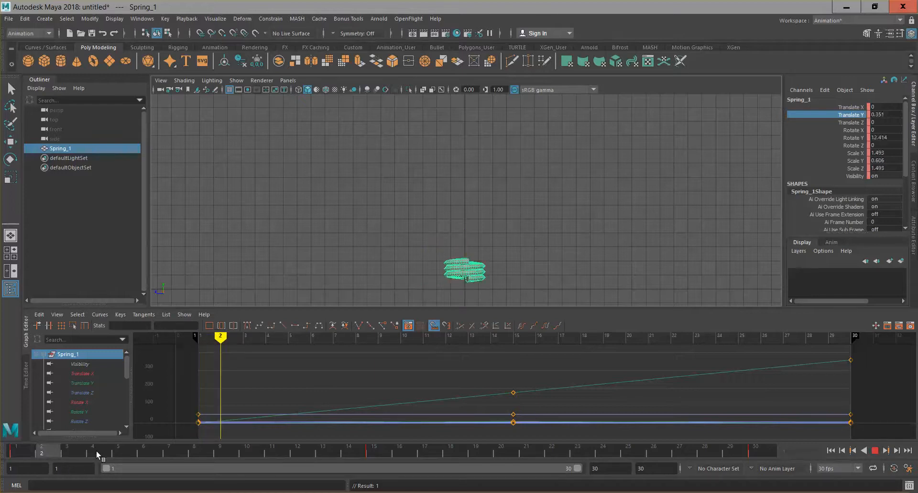
pyautogui.moveTo(220, 455); pyautogui.dragTo(521, 464)
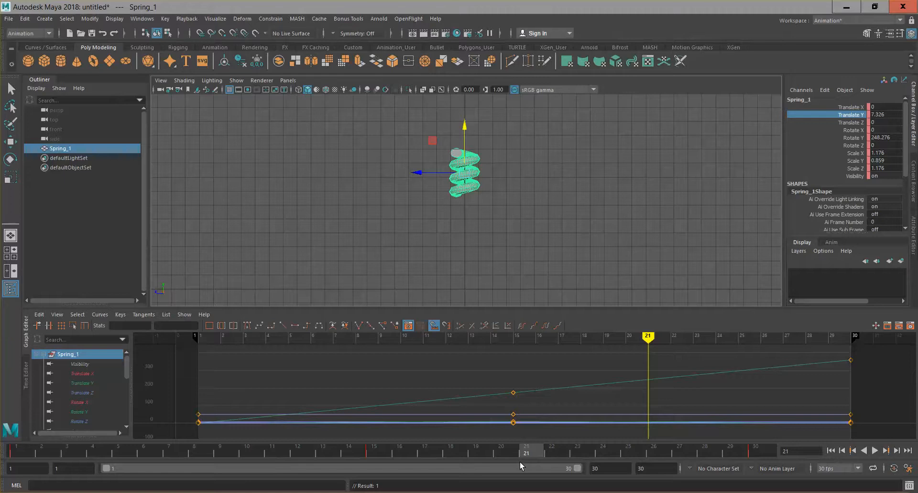
pyautogui.click(711, 452)
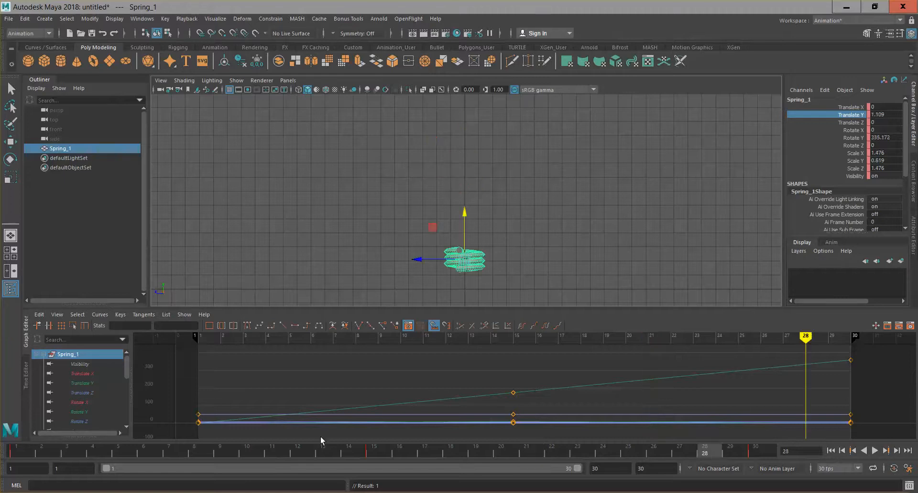
pyautogui.click(380, 450)
pyautogui.hotkey('alt', 'v')
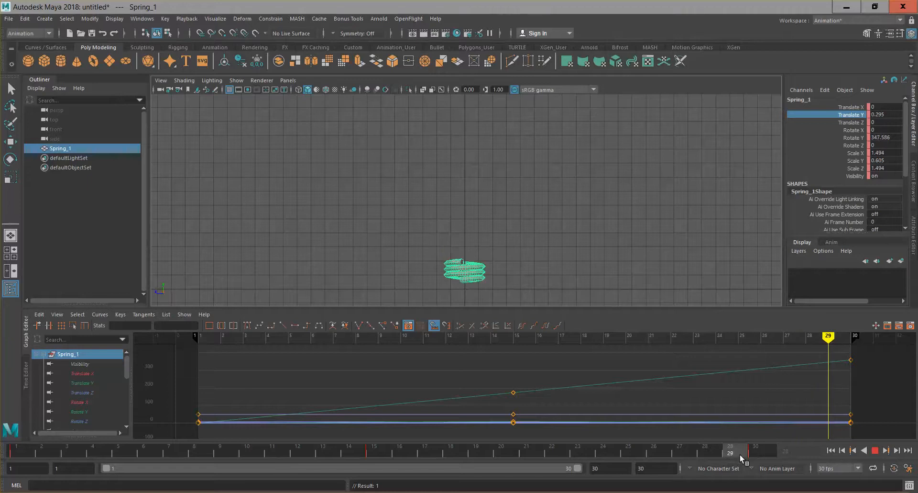
pyautogui.click(716, 458)
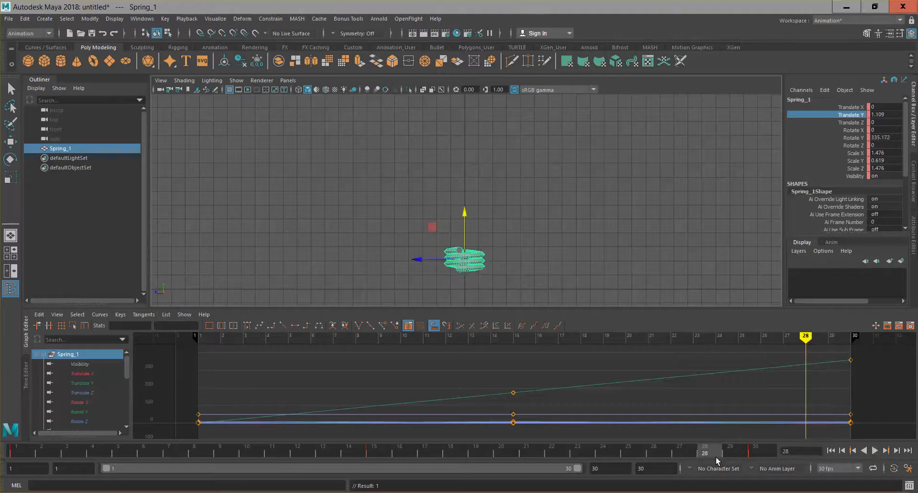
pyautogui.moveTo(698, 447)
pyautogui.mouseDown()
pyautogui.moveTo(132, 437)
pyautogui.moveTo(548, 438)
pyautogui.moveTo(708, 452)
pyautogui.mouseUp()
# - Set the spring's Scale X, Y and Z to 1 at frame 3 and key the three channels
pyautogui.click(72, 450)
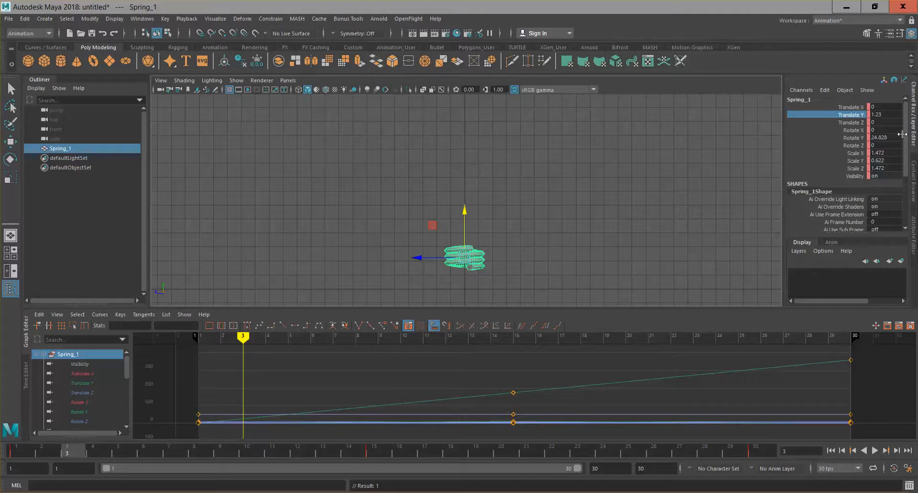
pyautogui.moveTo(891, 153); pyautogui.dragTo(891, 168)
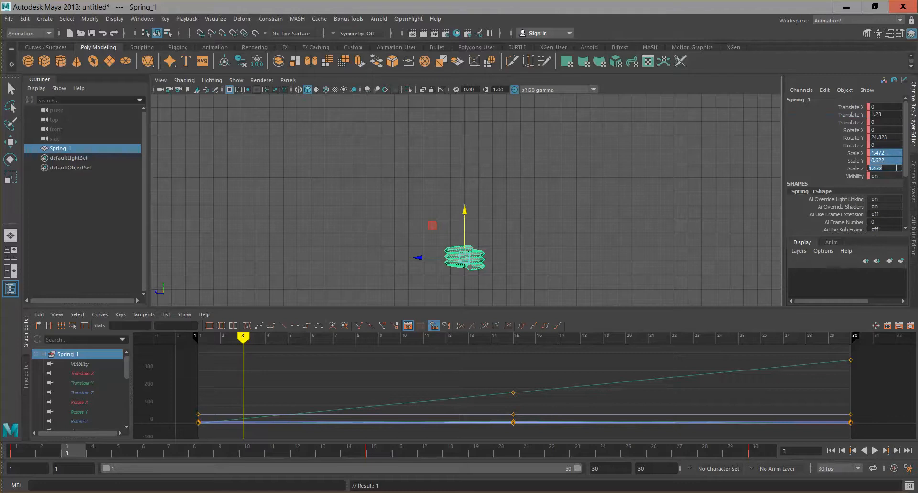
pyautogui.write('1')
pyautogui.press('Return')
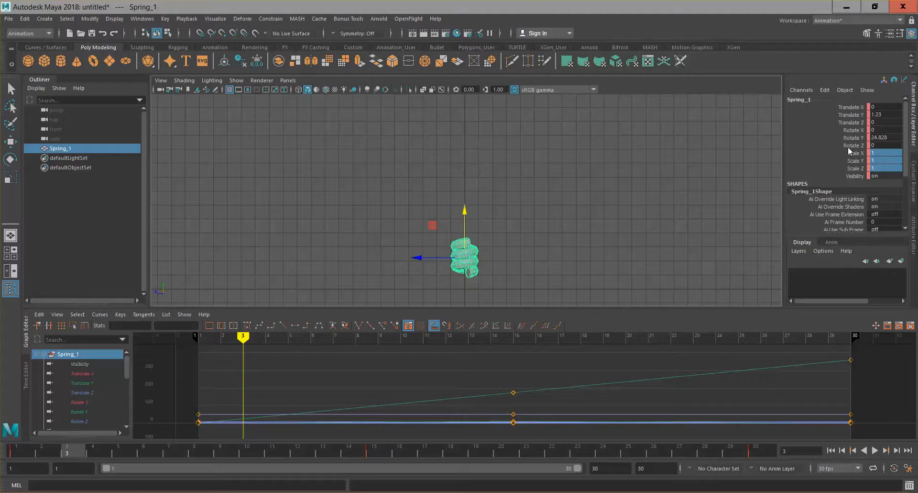
pyautogui.moveTo(858, 153); pyautogui.dragTo(859, 170)
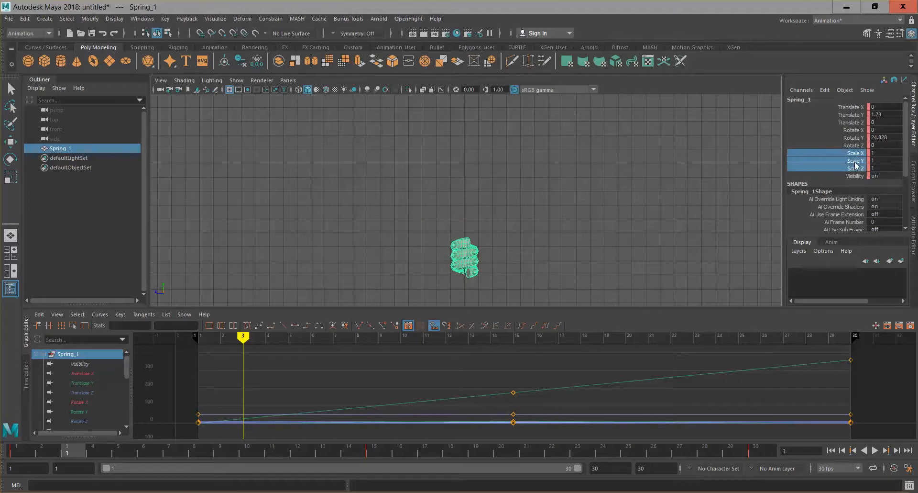
pyautogui.rightClick(858, 164)
pyautogui.click(867, 181)
# - Set the spring's Scale X, Y and Z to 1 at frame 28 and key the three channels
pyautogui.click(706, 452)
pyautogui.moveTo(877, 149); pyautogui.dragTo(880, 164)
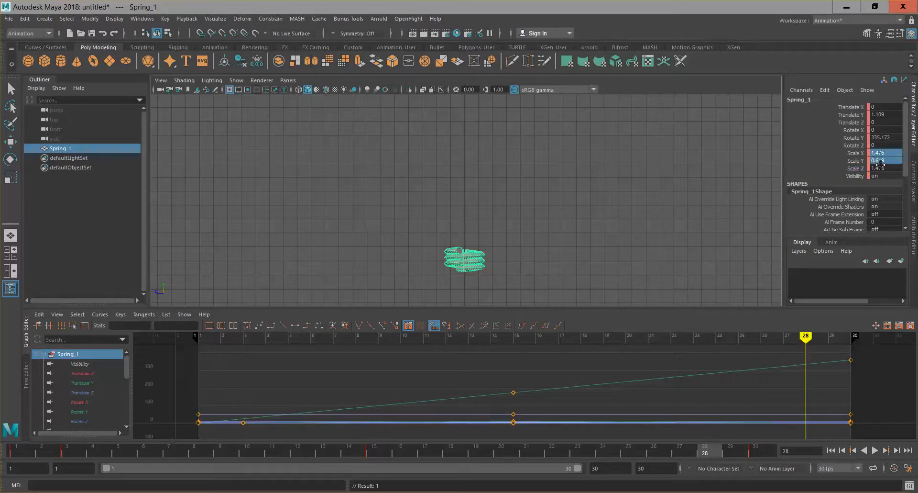
pyautogui.click(858, 153)
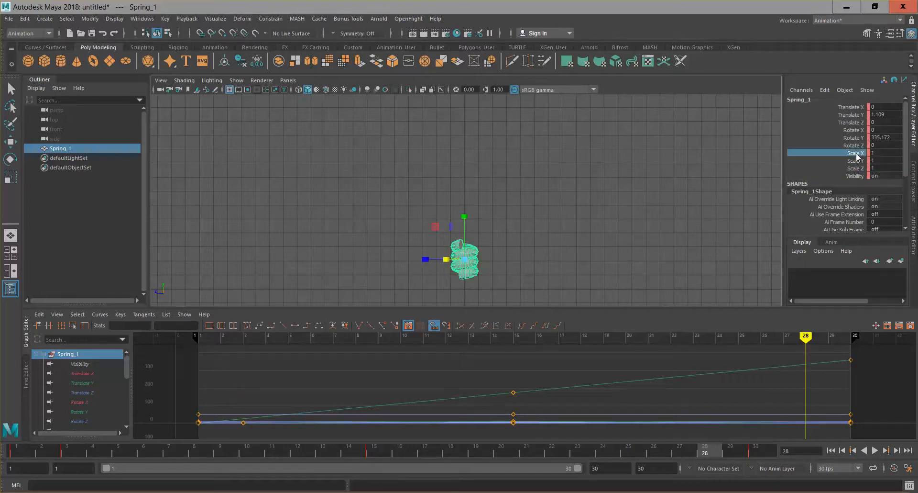
pyautogui.moveTo(881, 153); pyautogui.dragTo(857, 172)
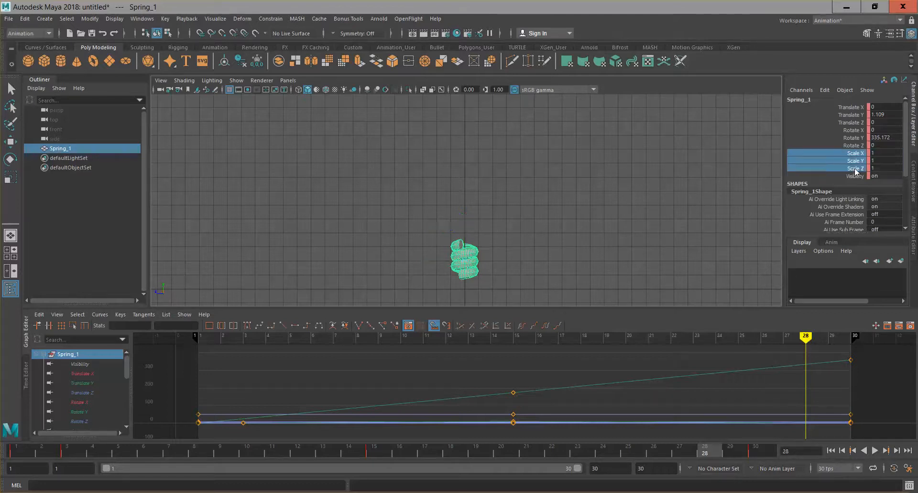
pyautogui.rightClick(851, 164)
pyautogui.click(864, 178)
# - Play the bounce with the spring deselected to review its squash and stretch, and stop the playback
pyautogui.click(875, 450)
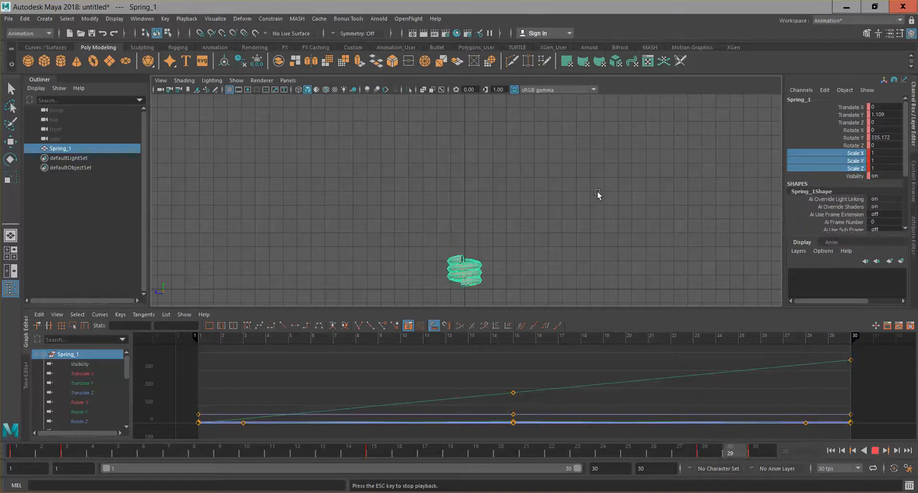
pyautogui.click(657, 193)
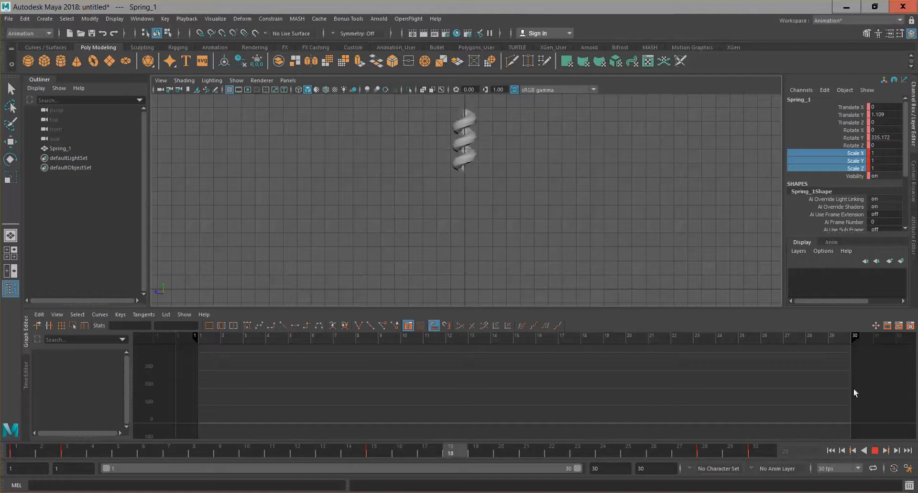
pyautogui.click(875, 451)
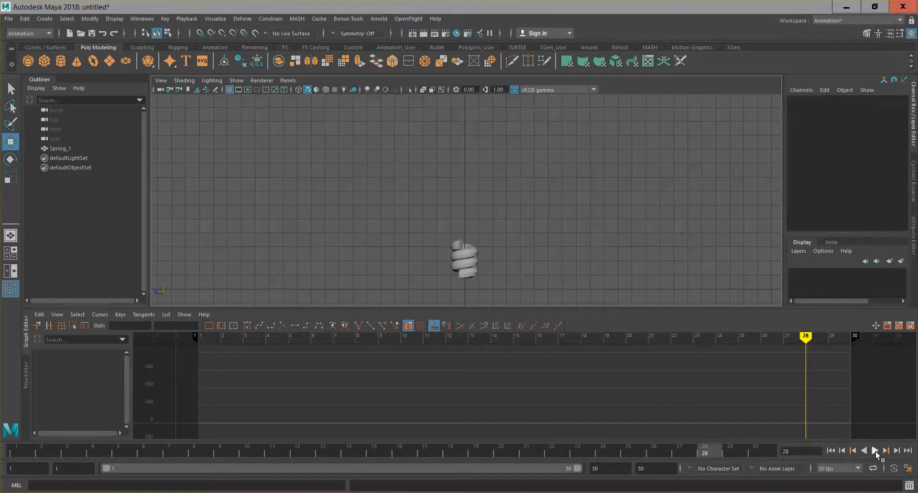
# - Delete the frame 15 key from the spring's Rotate Y curve and apply flat tangents to its remaining keys
pyautogui.click(464, 252)
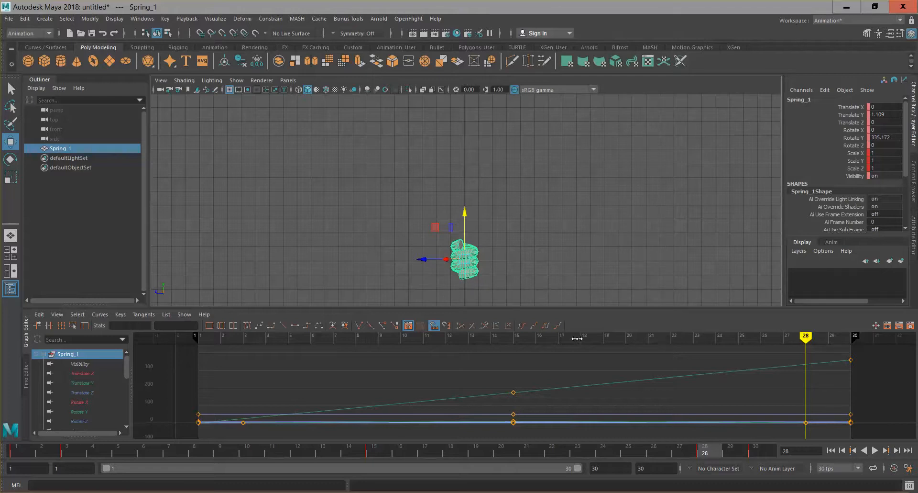
pyautogui.click(87, 412)
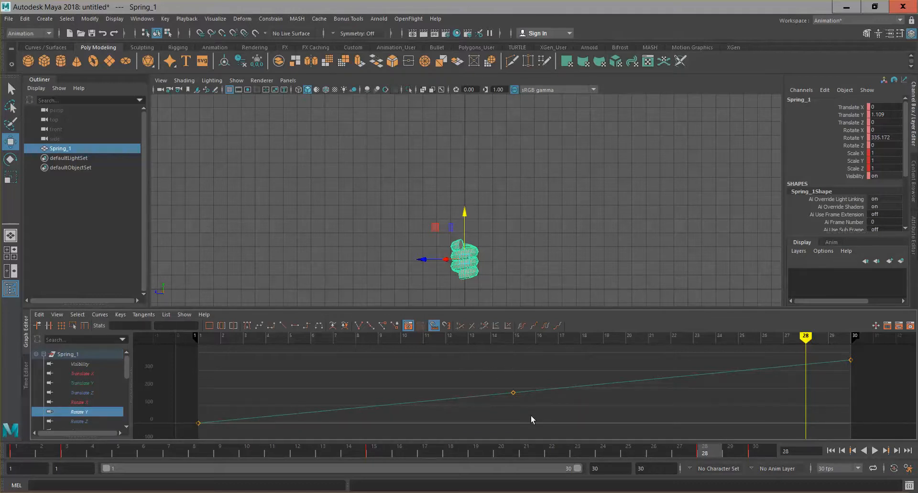
pyautogui.click(514, 392)
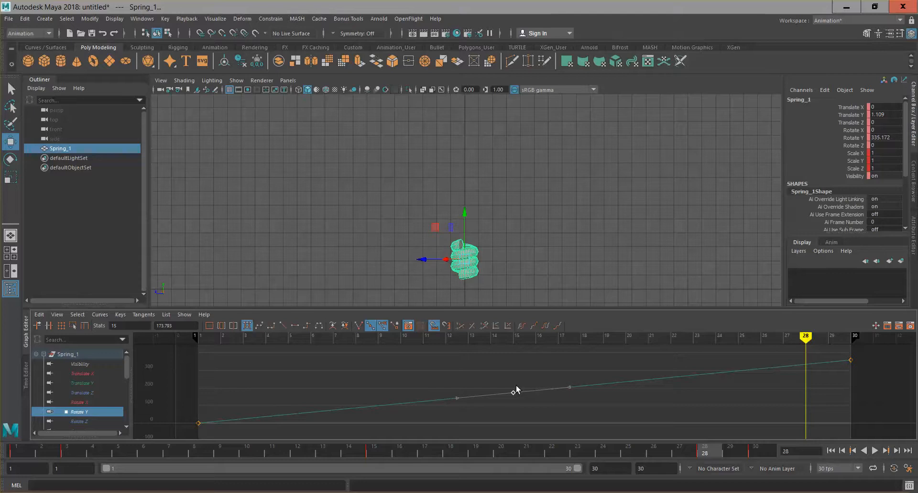
pyautogui.moveTo(242, 383); pyautogui.dragTo(861, 430)
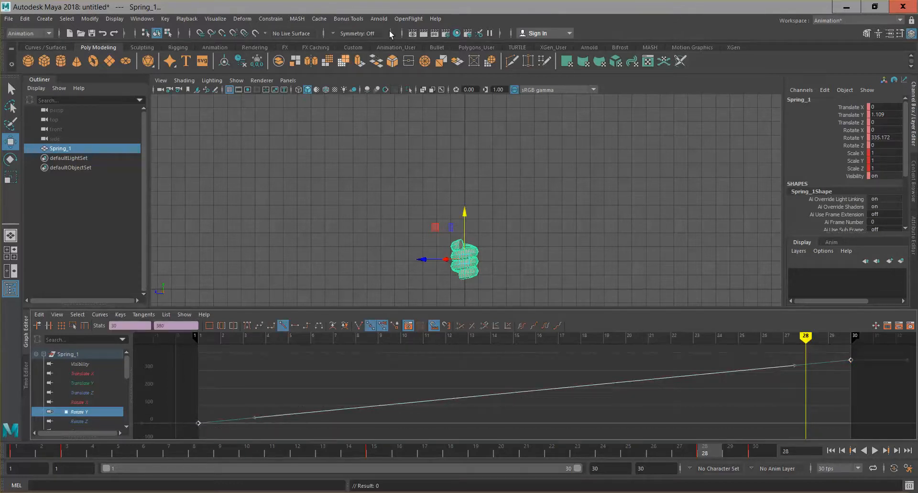
pyautogui.click(295, 326)
# - Deselect the spring, replay the animation to review the adjusted rotation, and stop the playback
pyautogui.click(611, 193)
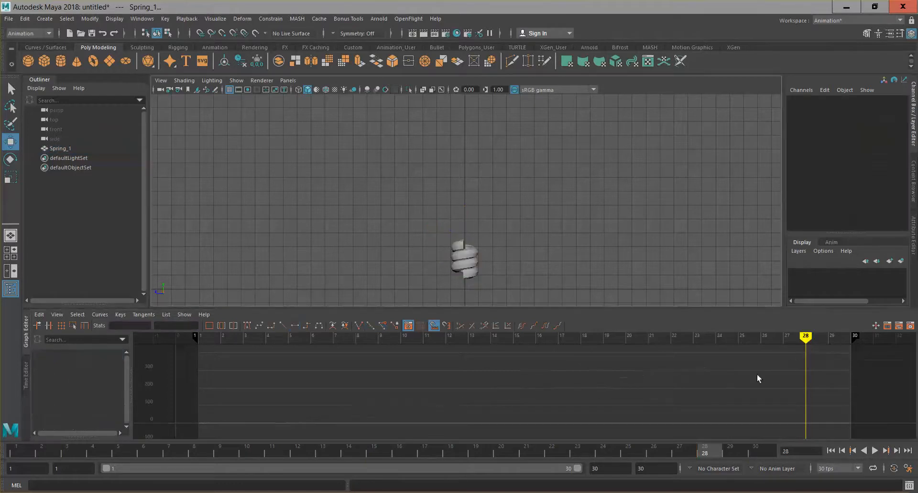
pyautogui.click(875, 451)
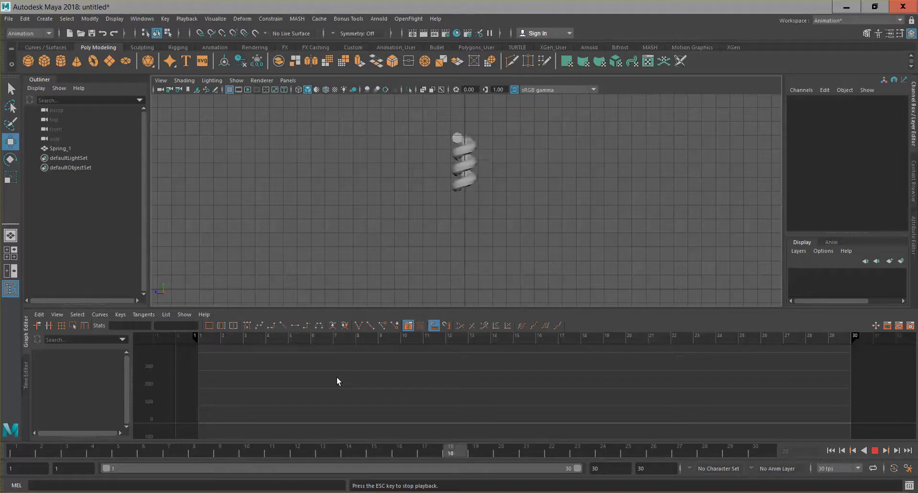
pyautogui.click(877, 450)
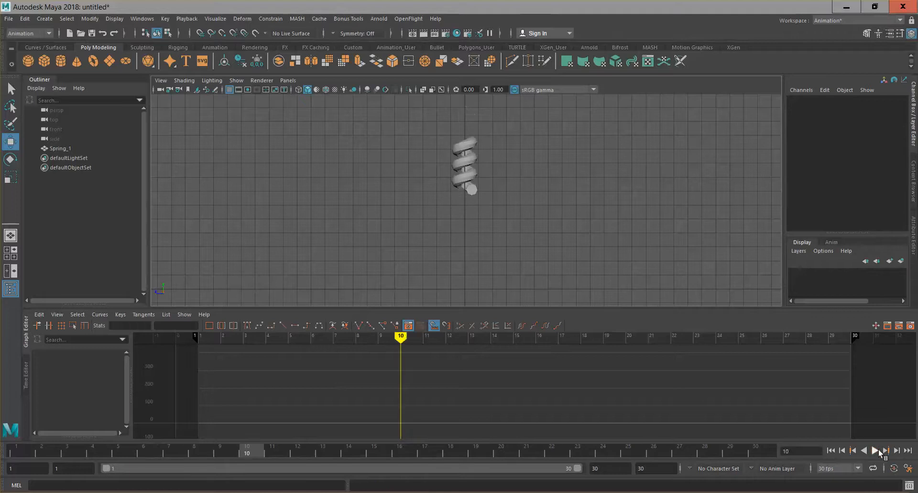